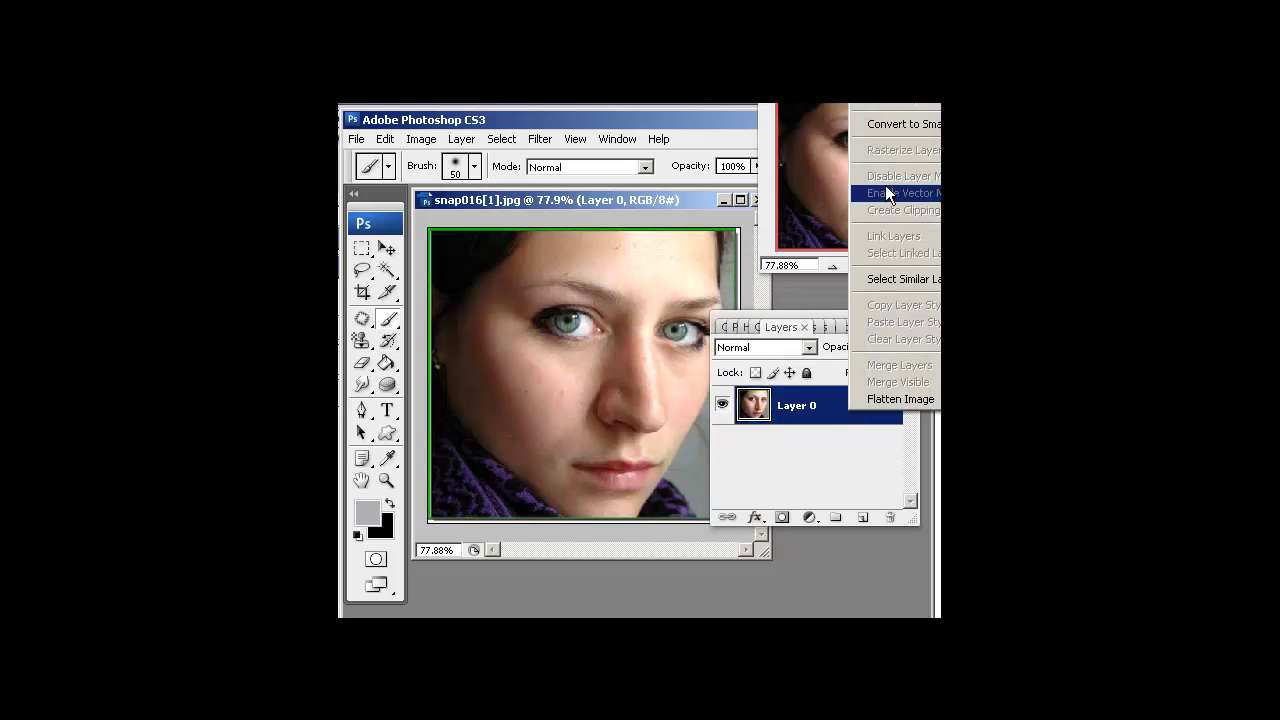
Step: Duplicate Layer 0 twice within the snap016[1].jpg document
click(900, 90)
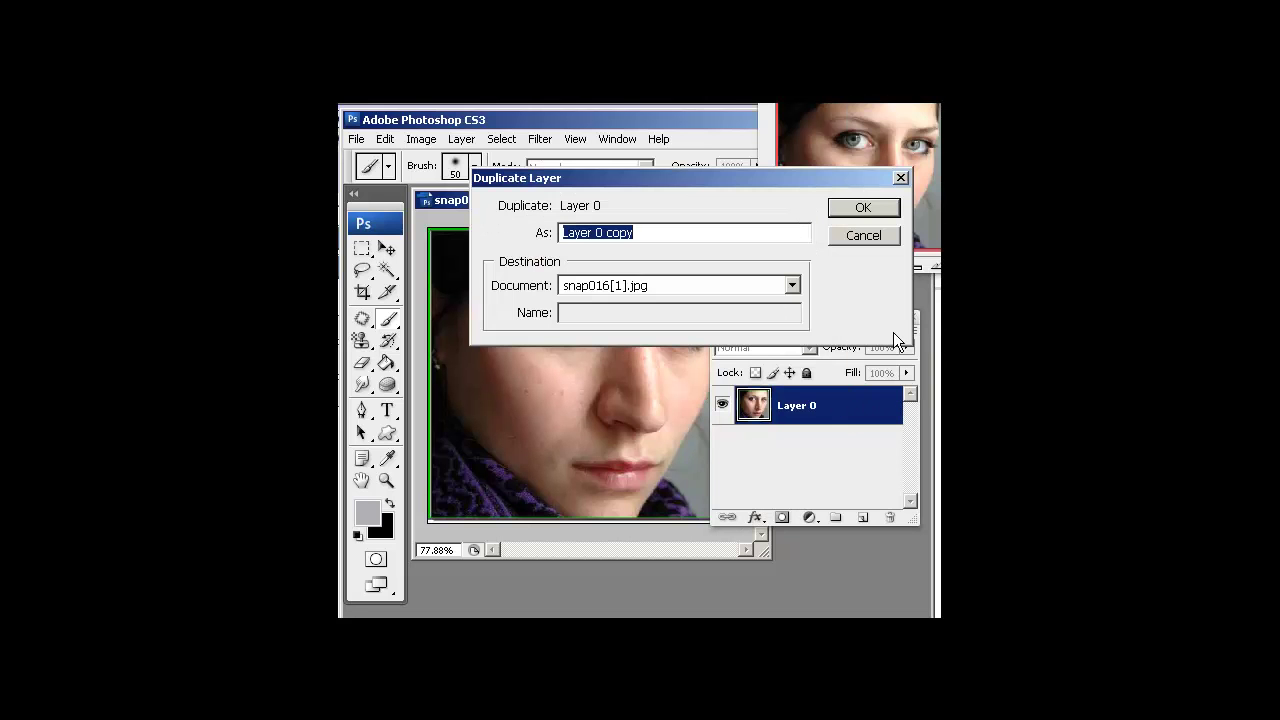
click(863, 207)
right_click(848, 444)
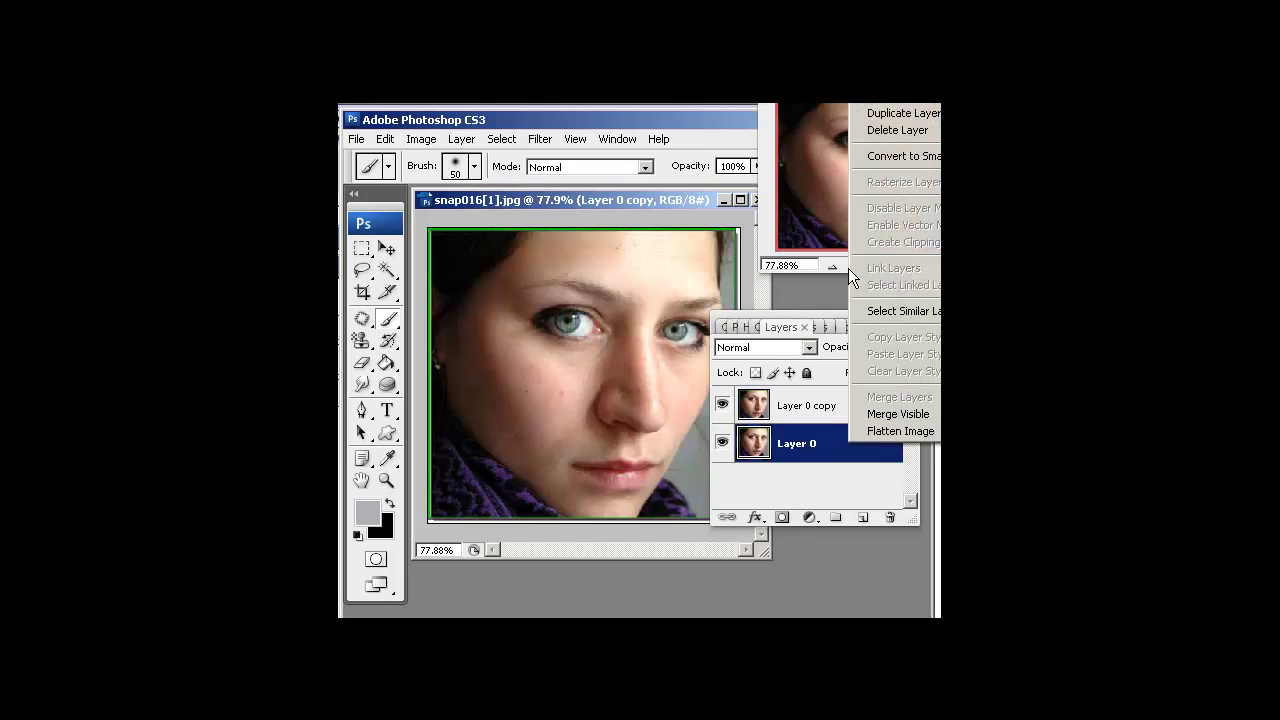
click(888, 112)
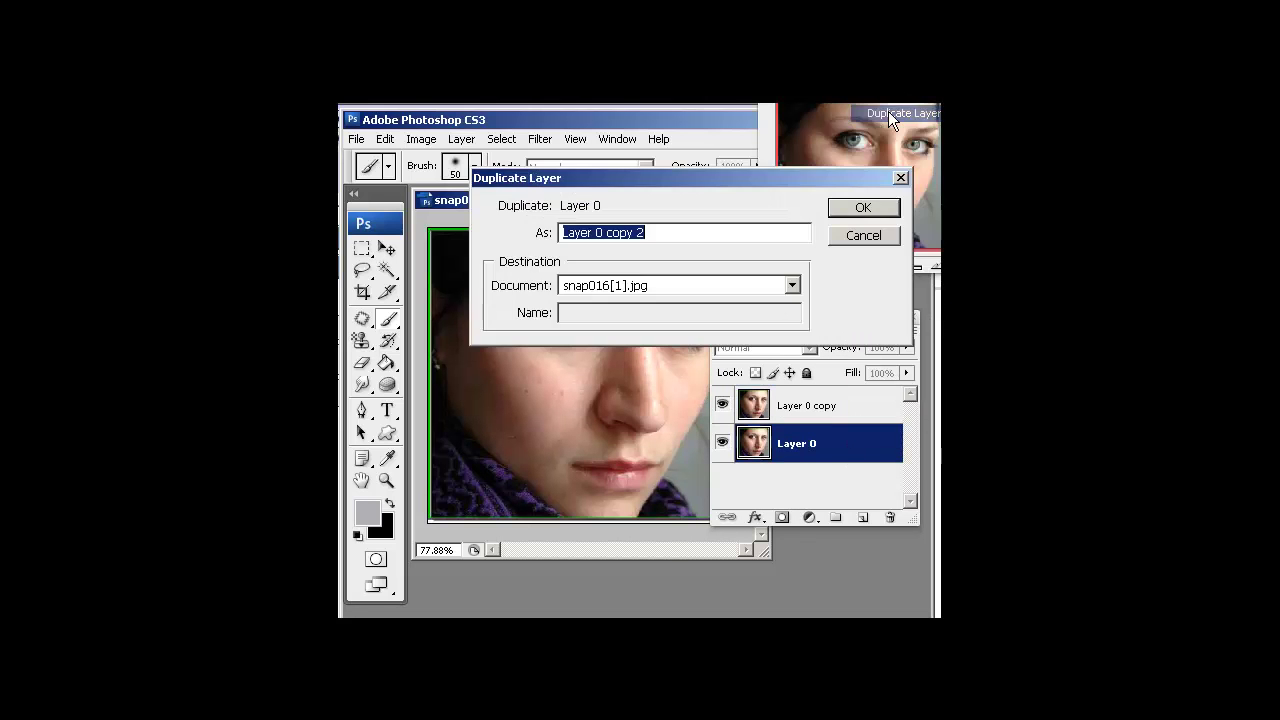
click(863, 208)
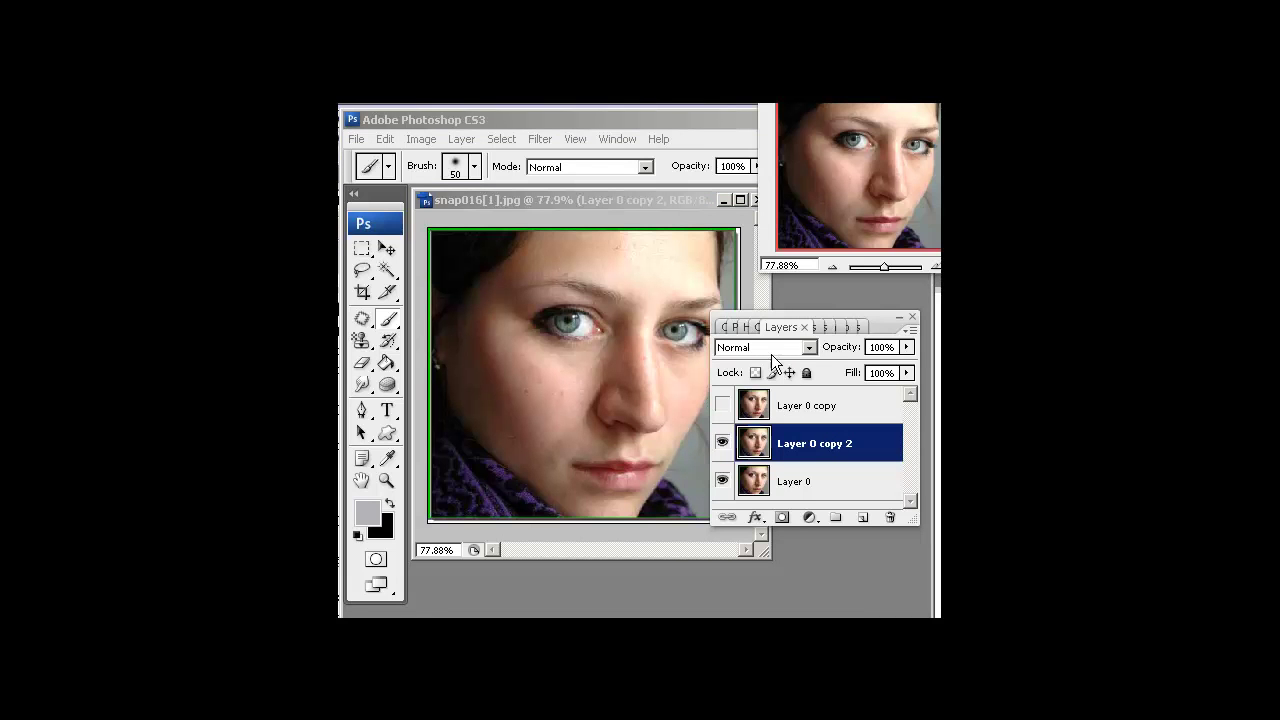
Step: Set Layer 0 copy 2 to the Darken blend mode and apply a Gaussian Blur with a radius of 40.2 pixels
click(808, 348)
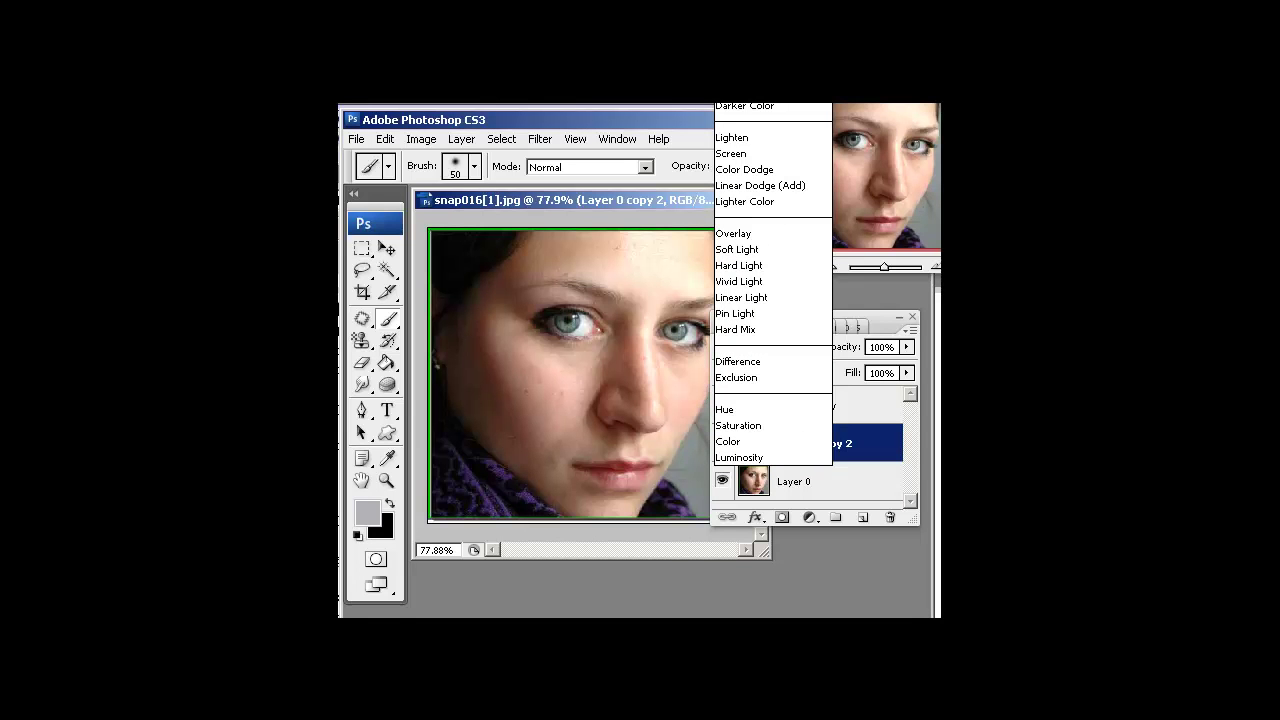
click(745, 41)
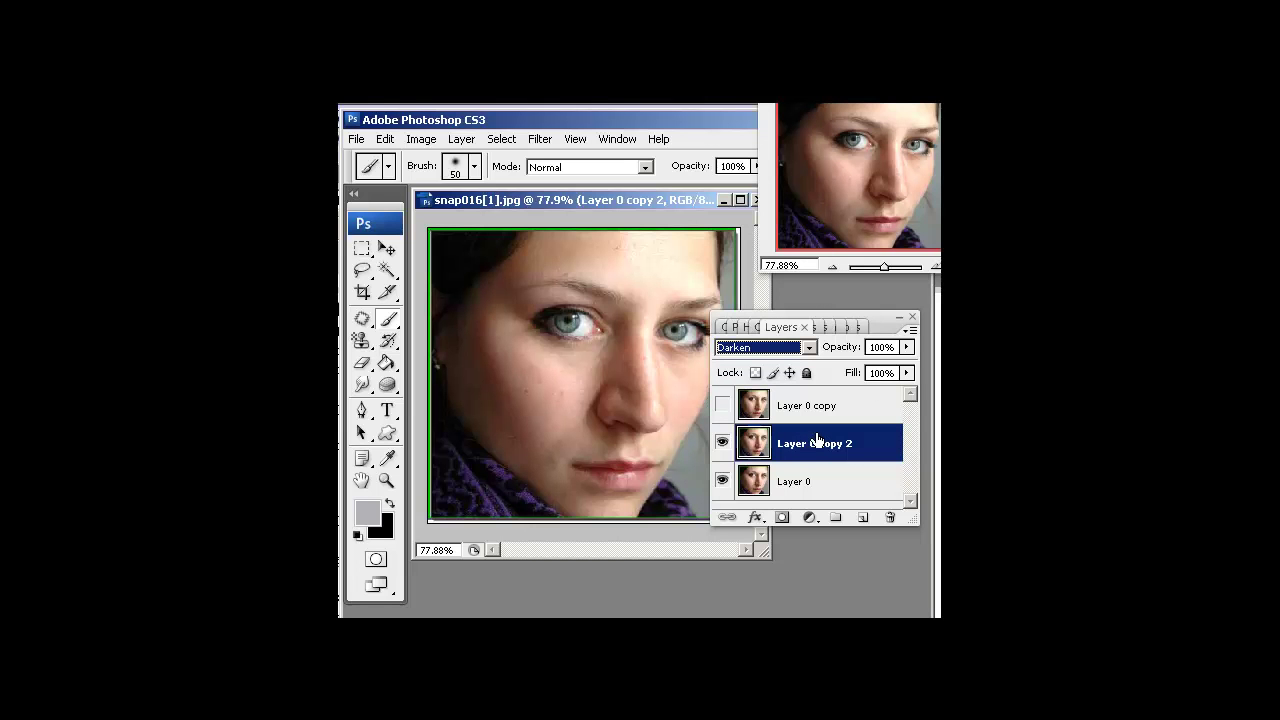
click(539, 139)
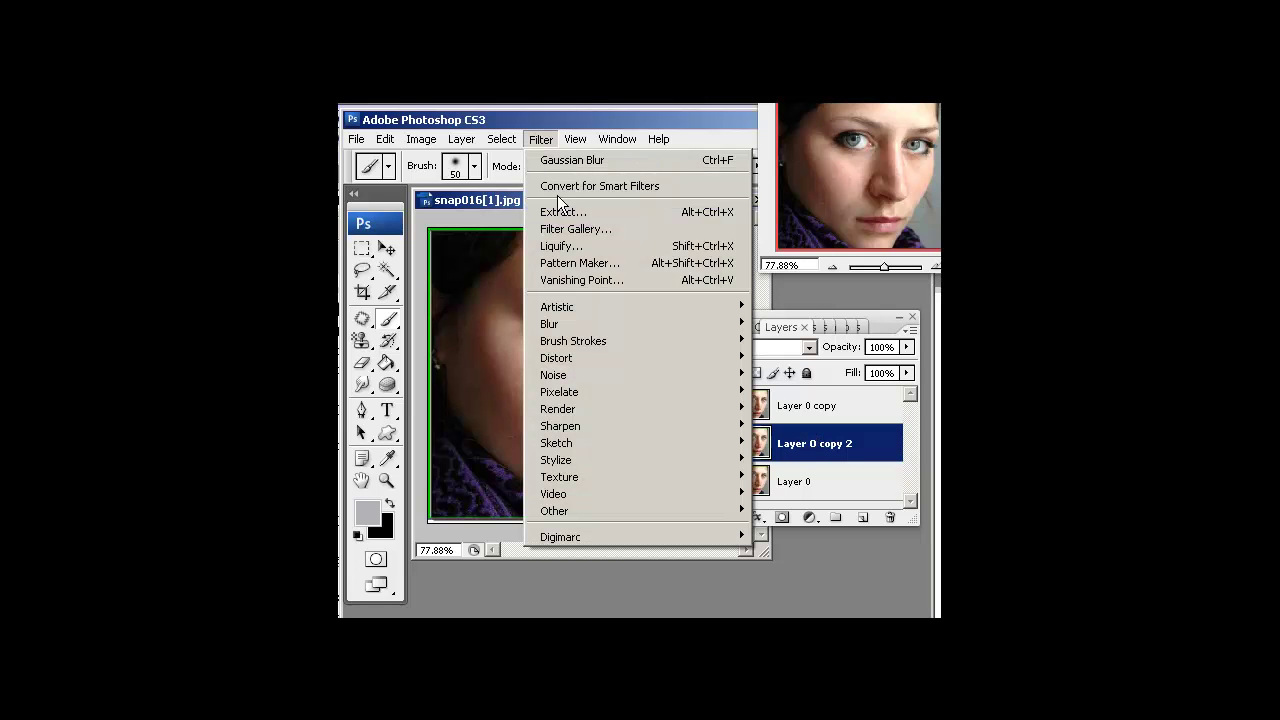
mouse_move(594, 323)
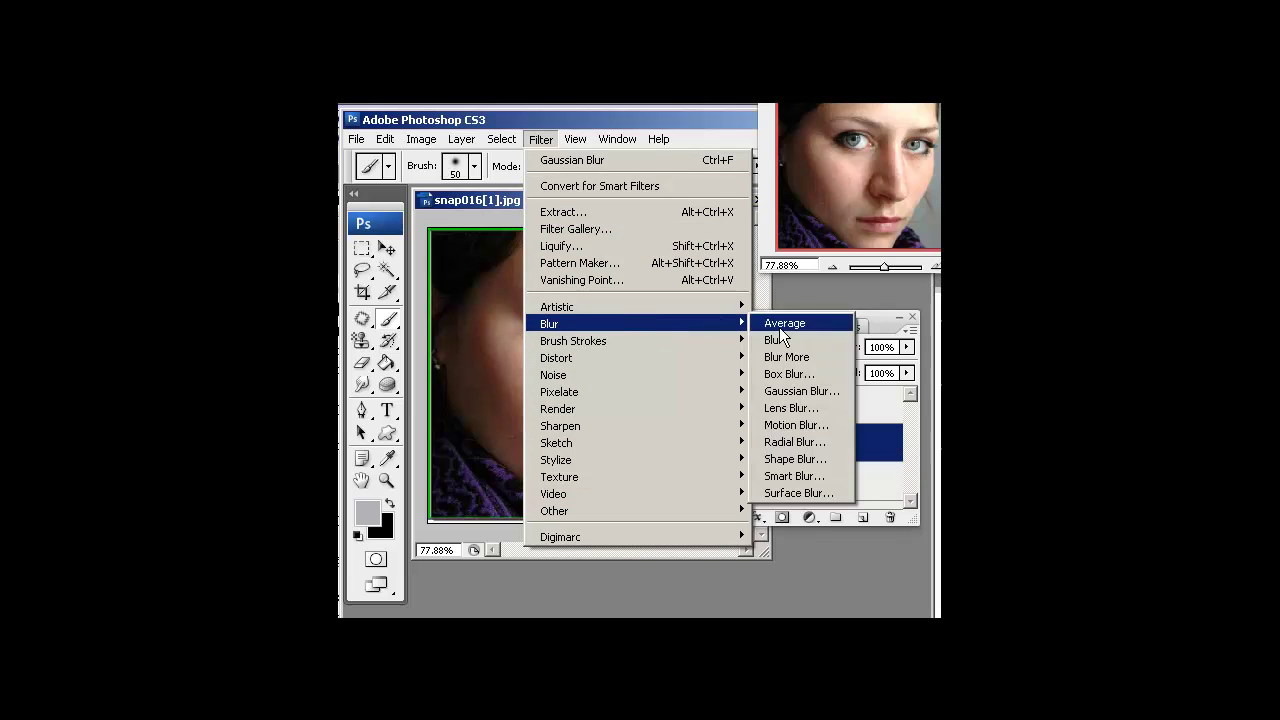
click(780, 391)
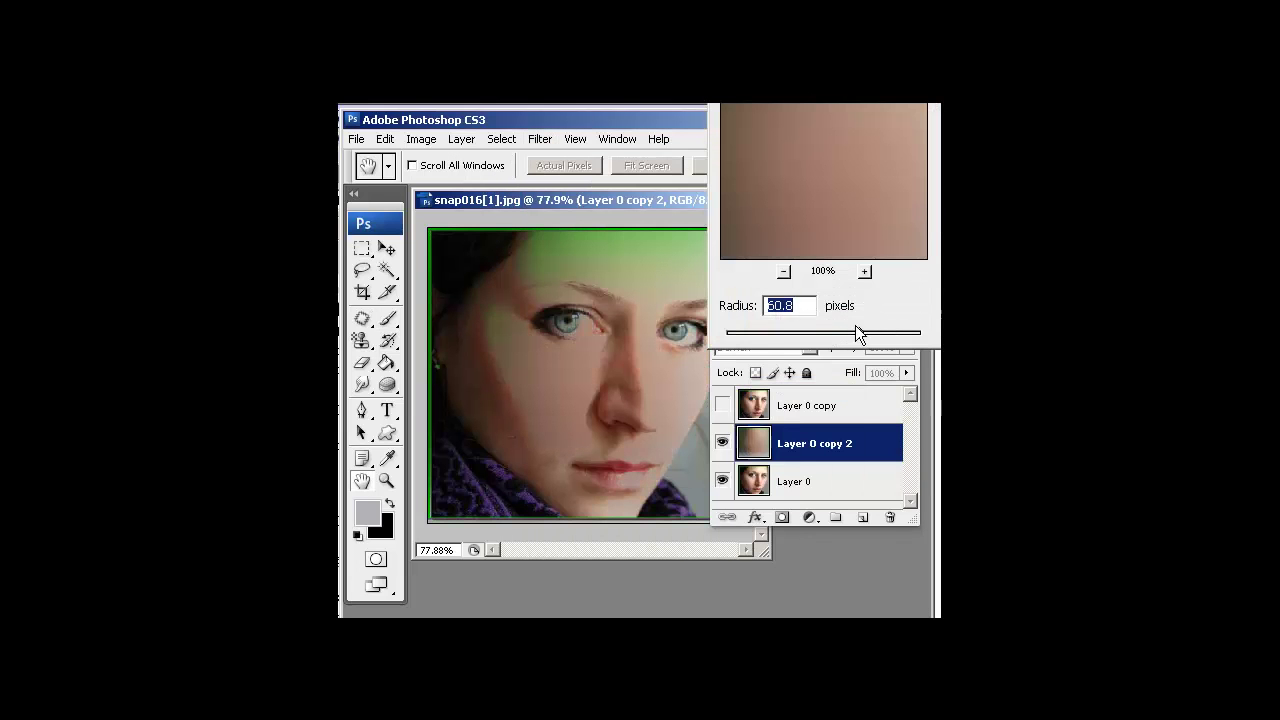
drag(859, 333, 838, 334)
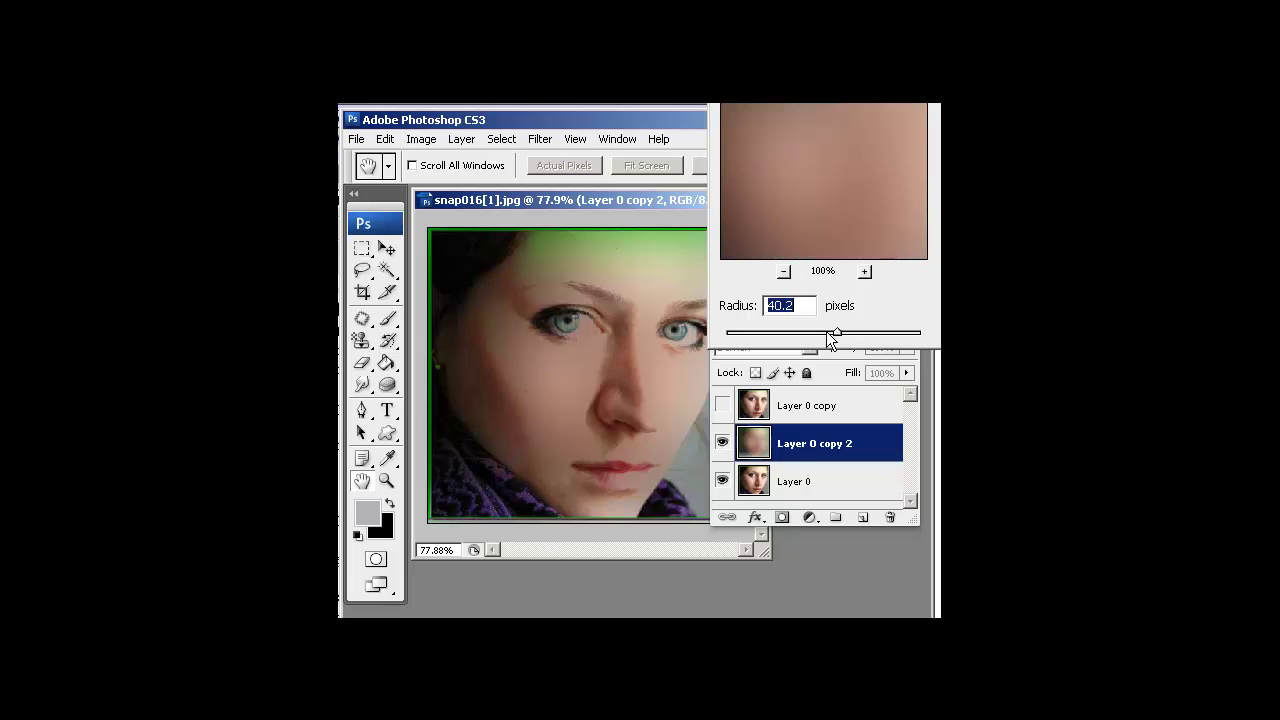
key(Return)
key(b)
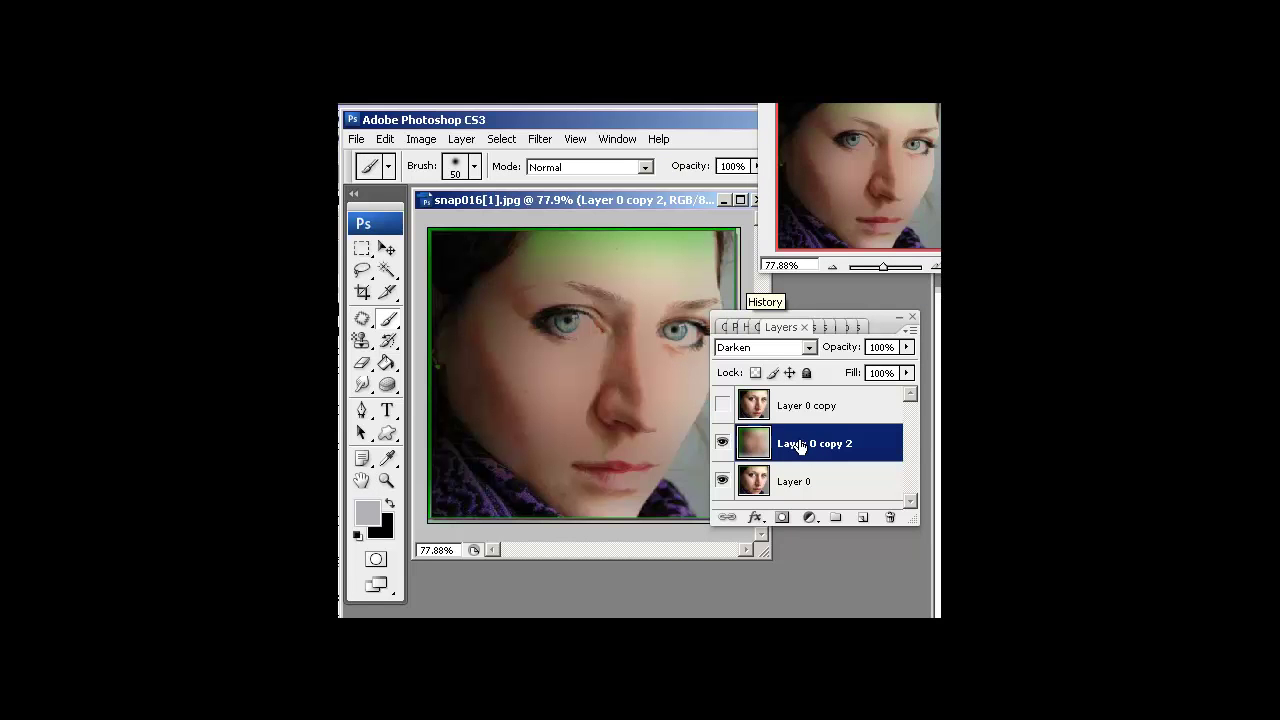
Step: Reduce the opacity of Layer 0 copy 2 to 39% and compare the image with and without that layer
drag(846, 350, 791, 352)
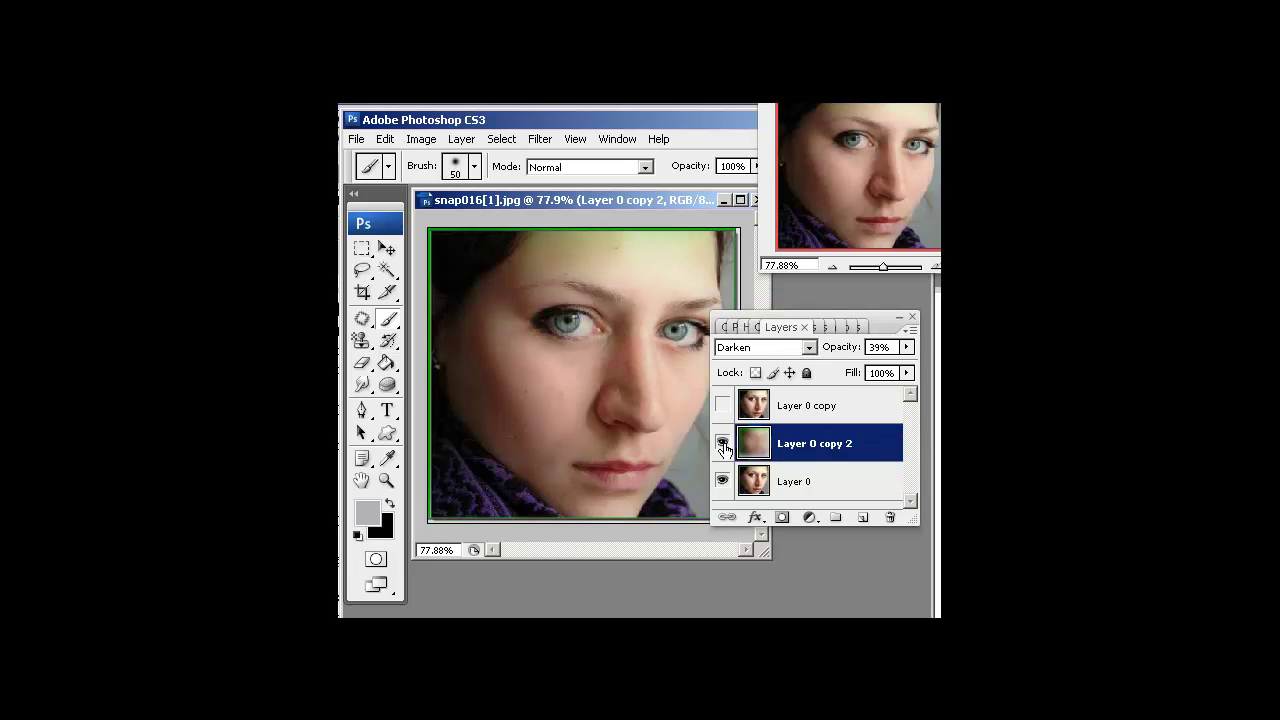
click(723, 447)
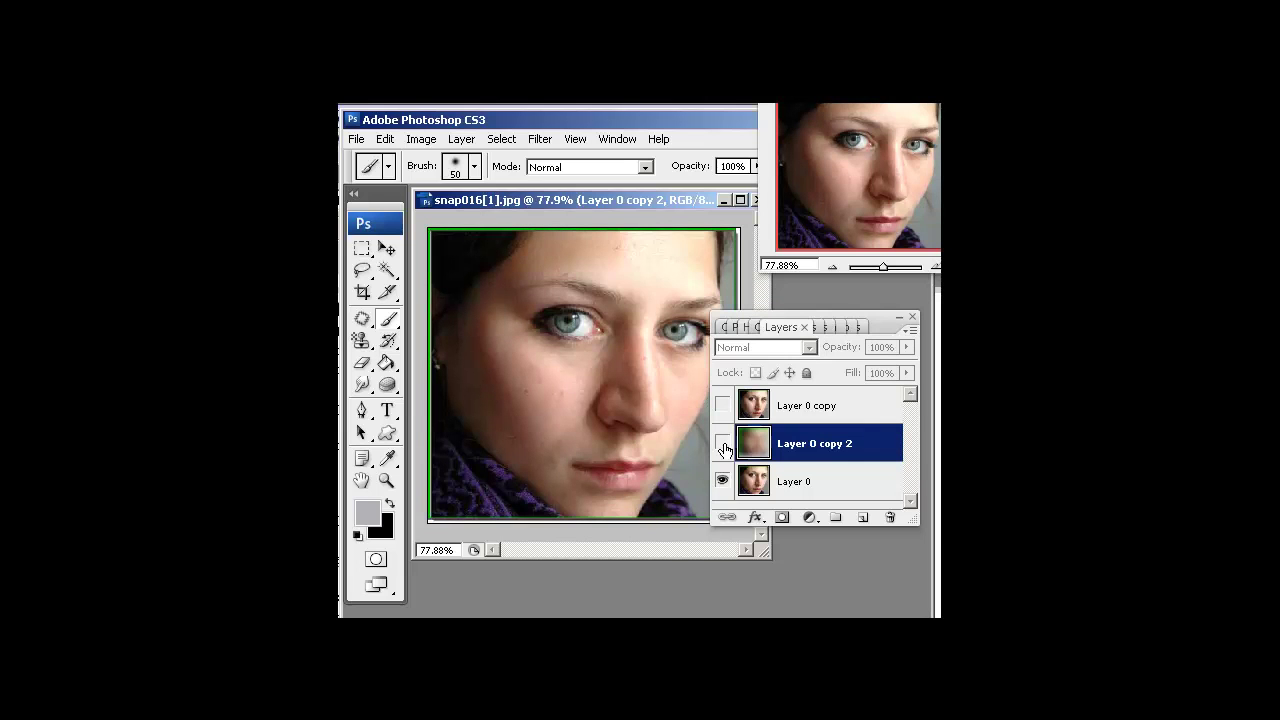
click(723, 447)
click(723, 447)
click(723, 447)
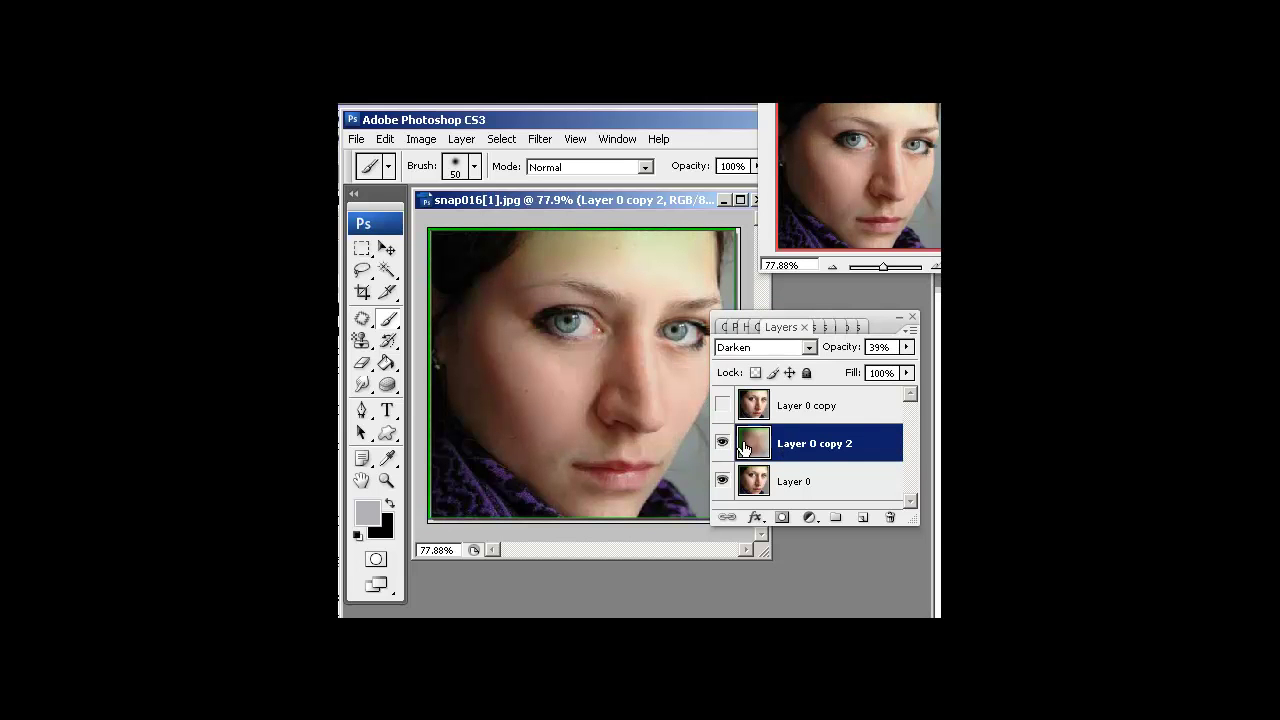
Step: Make Layer 0 copy visible in place of Layer 0 copy 2 and set its blend mode to Lighten
click(723, 447)
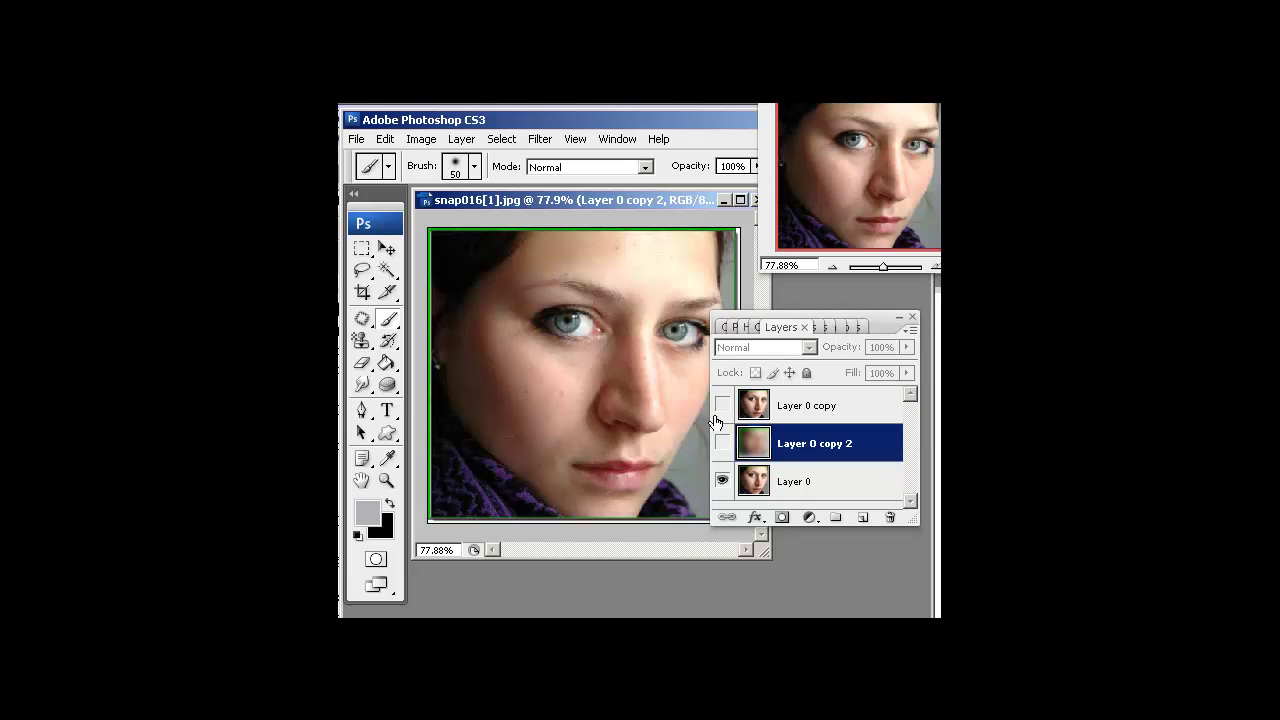
click(722, 405)
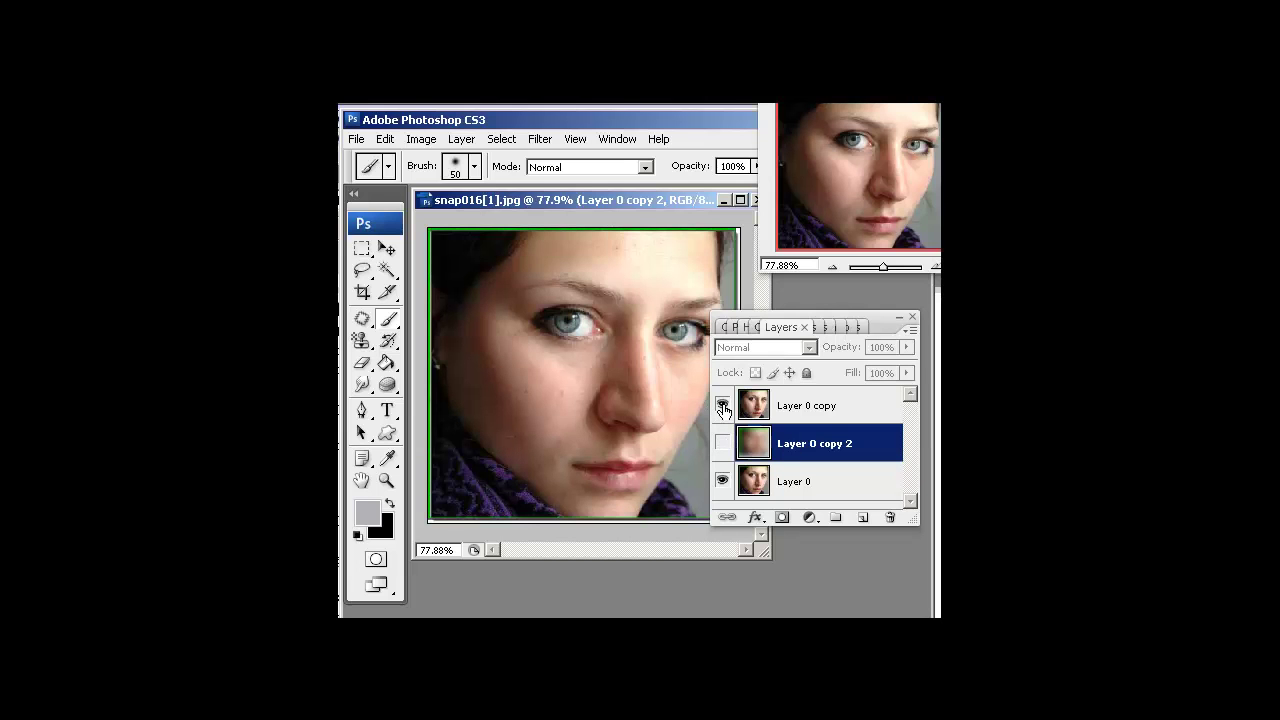
click(820, 410)
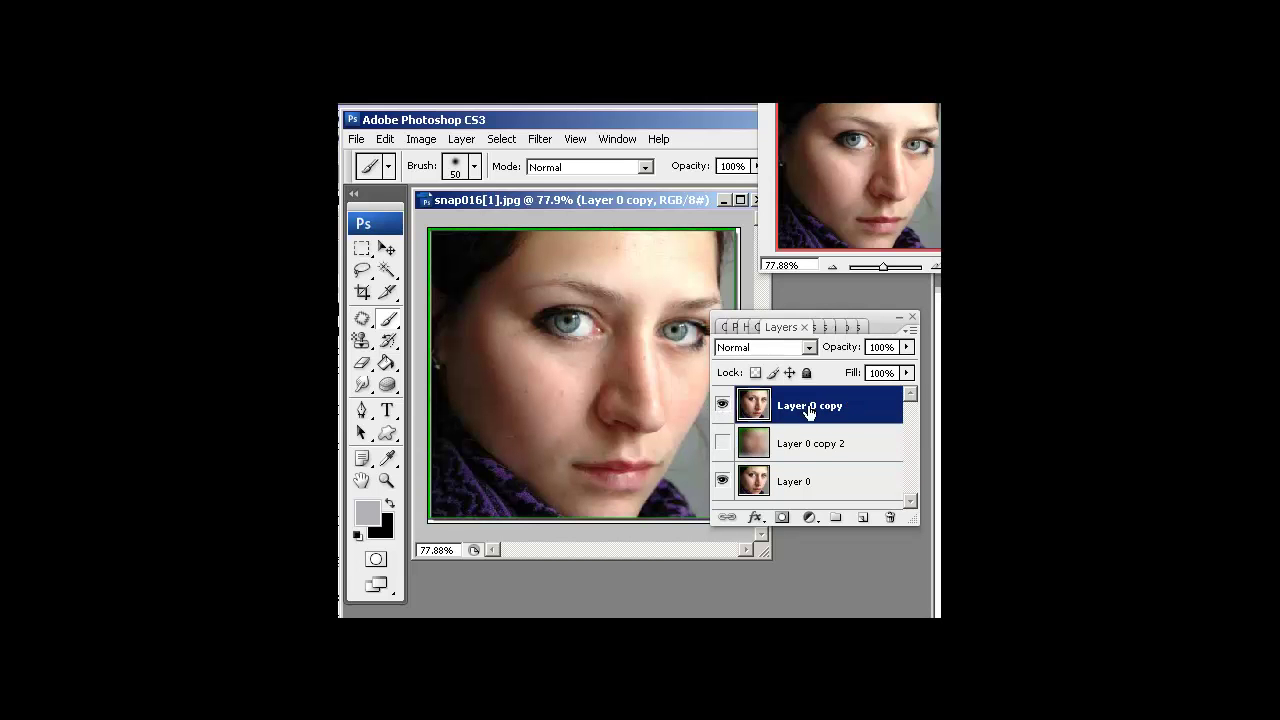
click(809, 349)
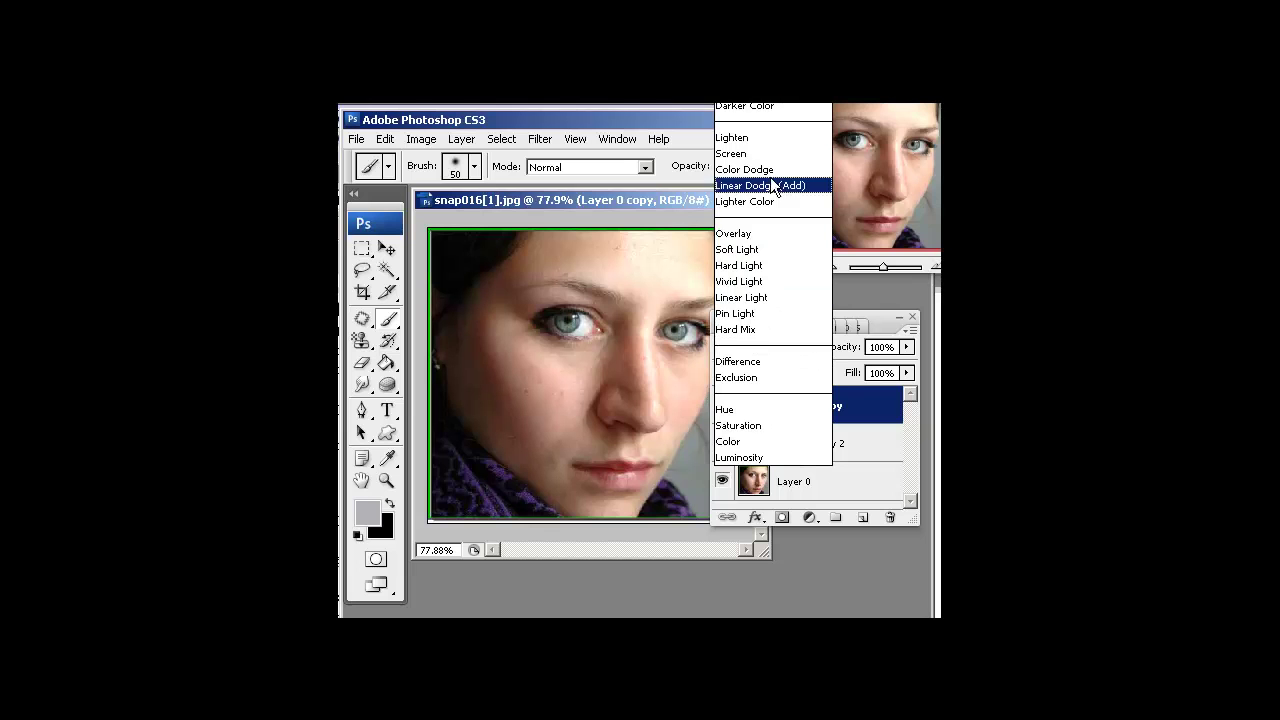
click(768, 136)
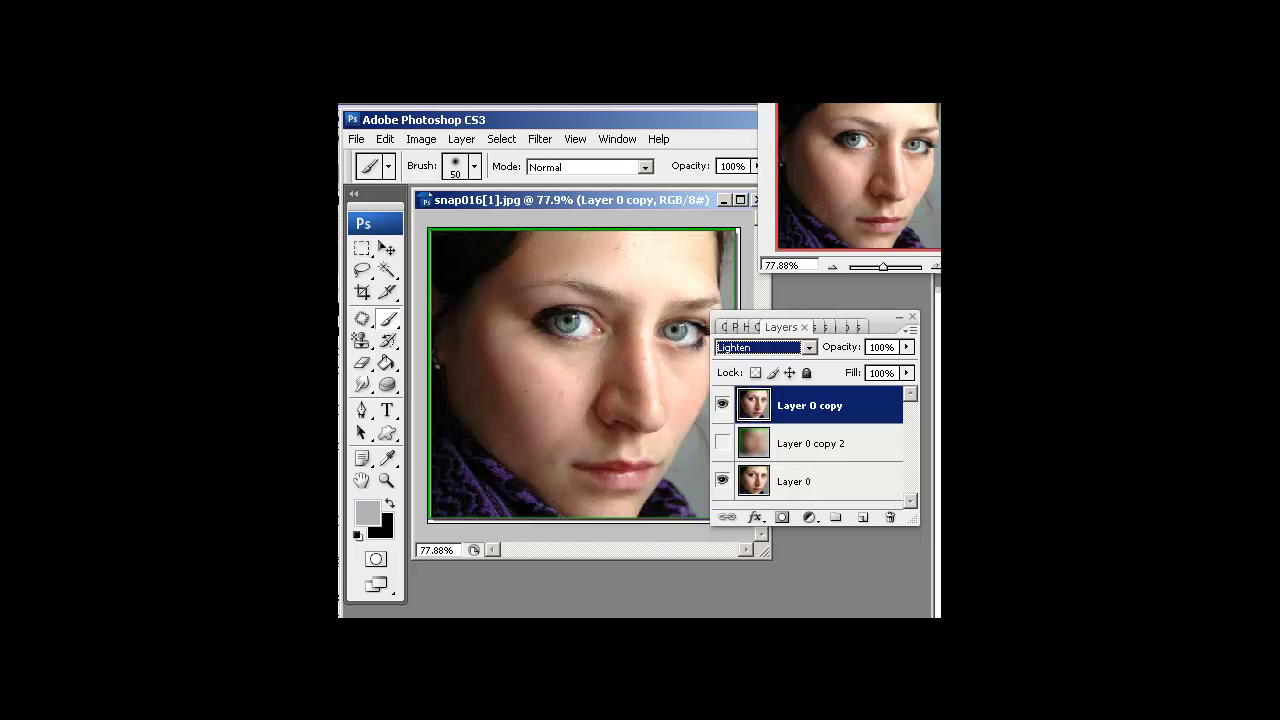
Step: Apply a Gaussian Blur with a radius of 60.8 pixels to Layer 0 copy
click(540, 140)
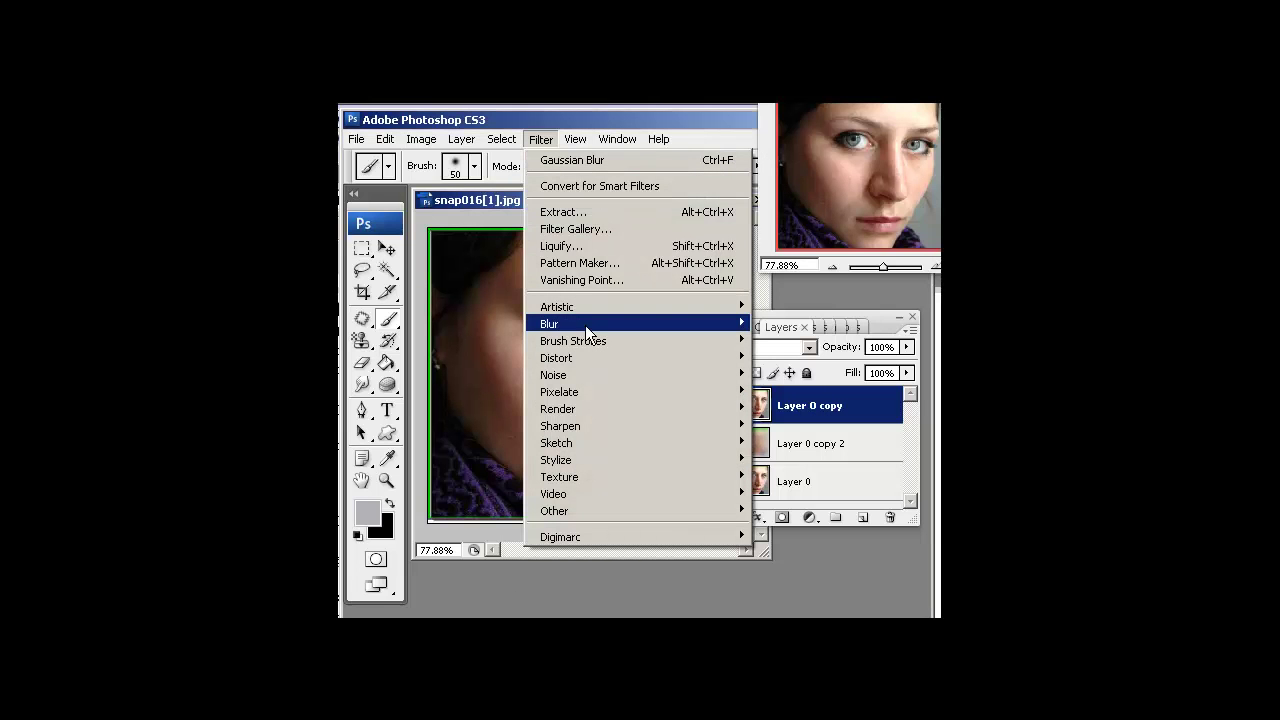
mouse_move(700, 320)
click(775, 389)
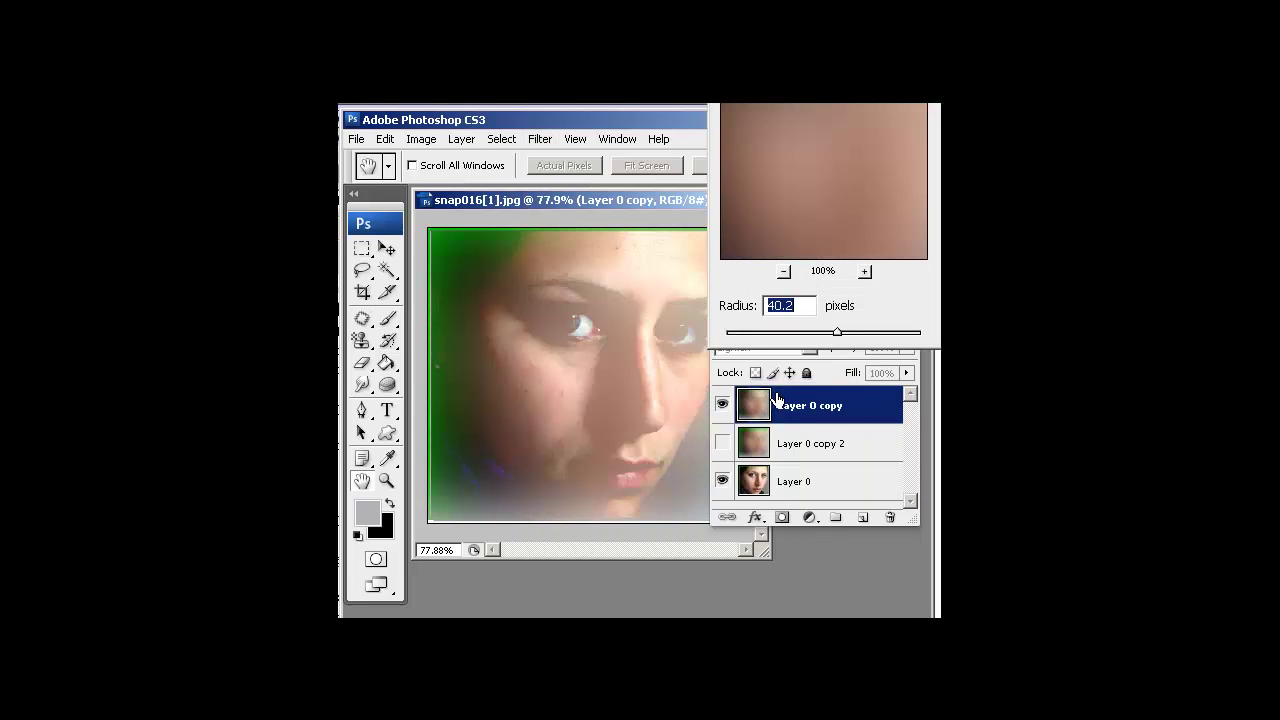
drag(837, 332, 860, 337)
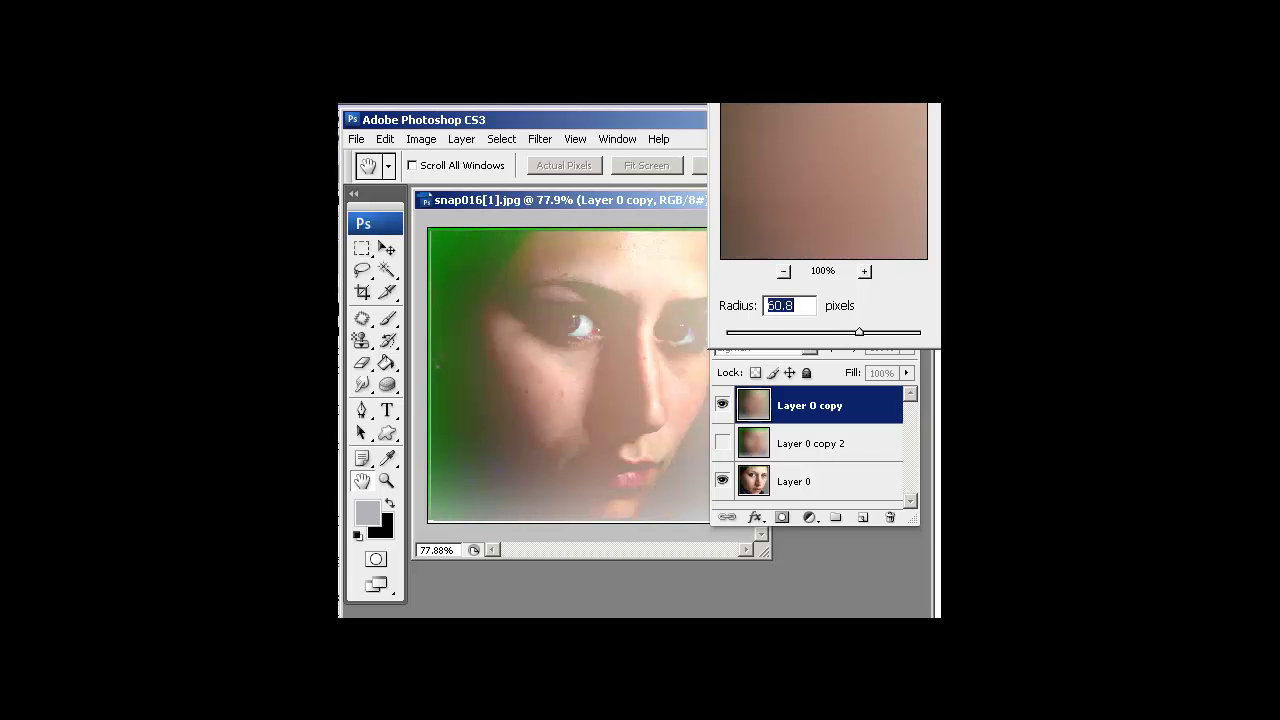
key(Return)
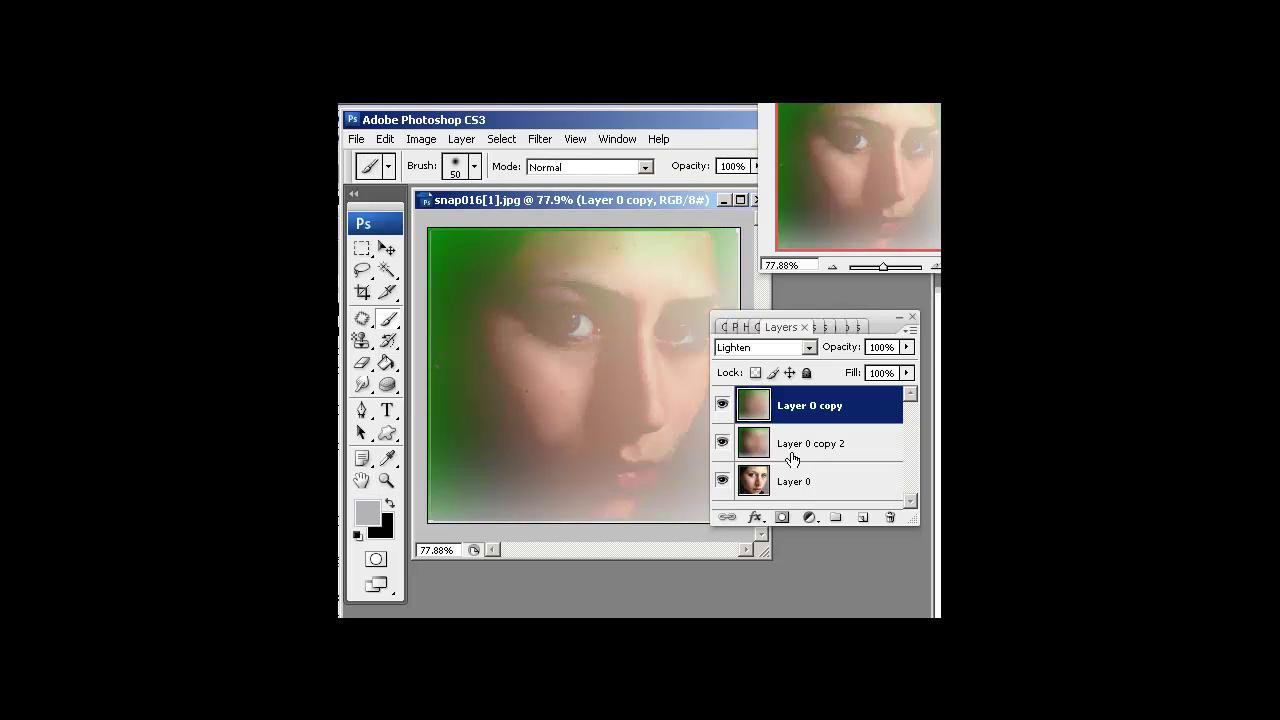
Step: Hide Layer 0 so only the two blurred copies show, and compare the blend mode and opacity of each copy
click(722, 483)
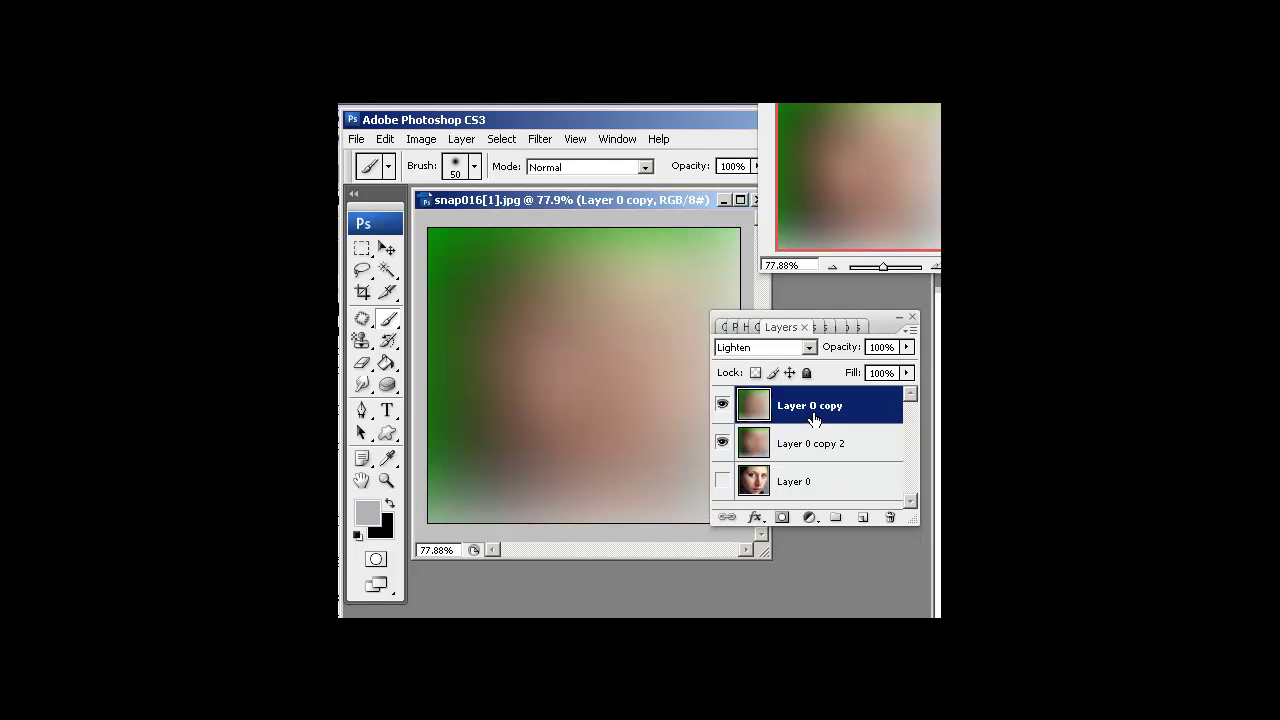
click(824, 446)
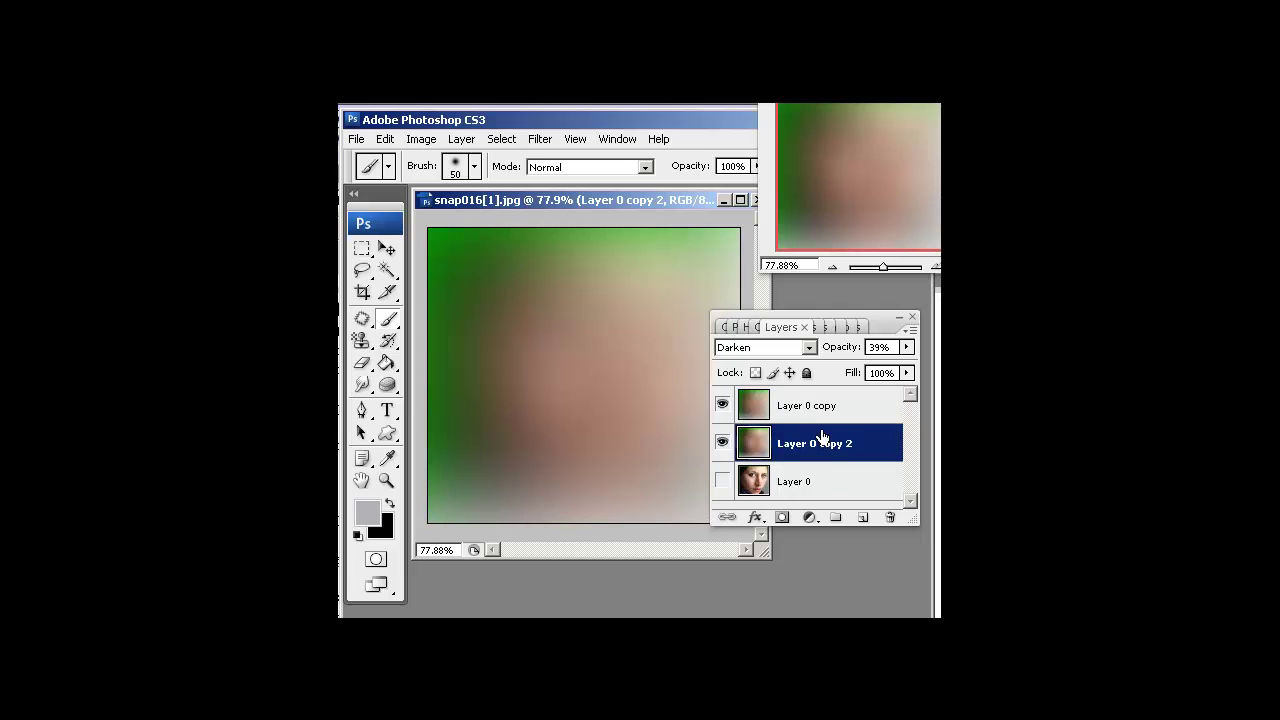
click(823, 416)
click(820, 445)
click(820, 418)
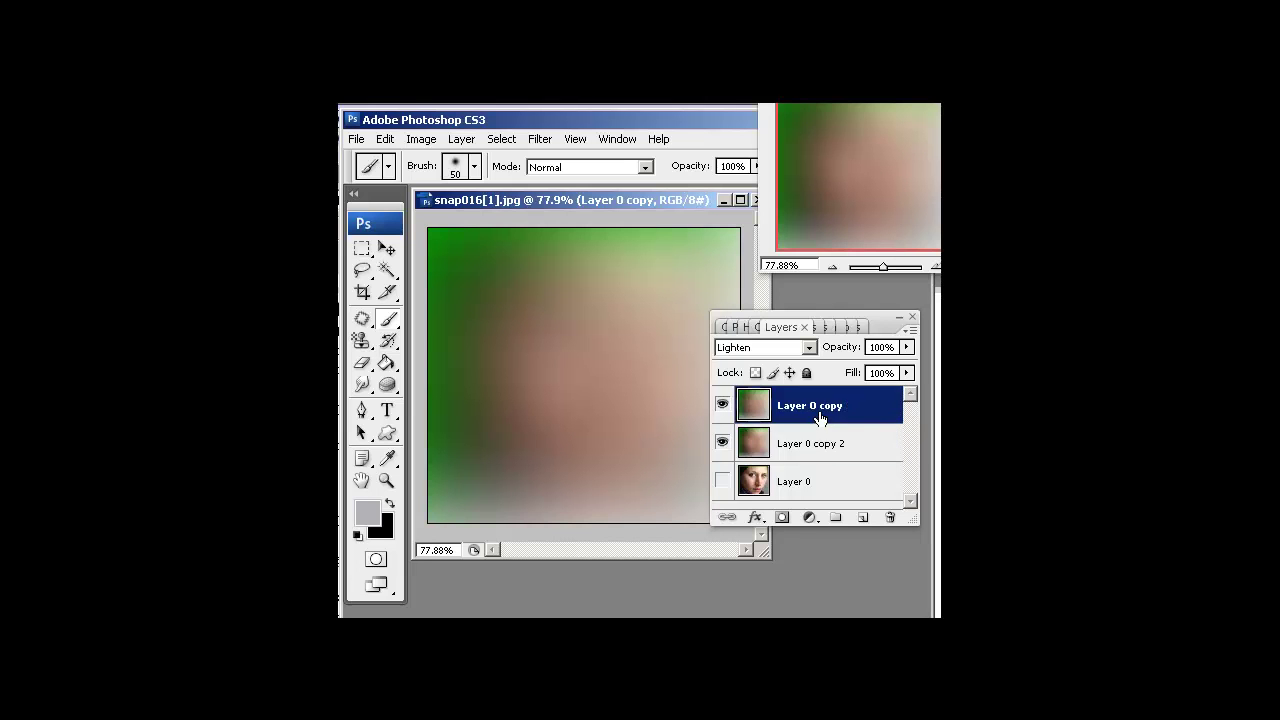
click(820, 443)
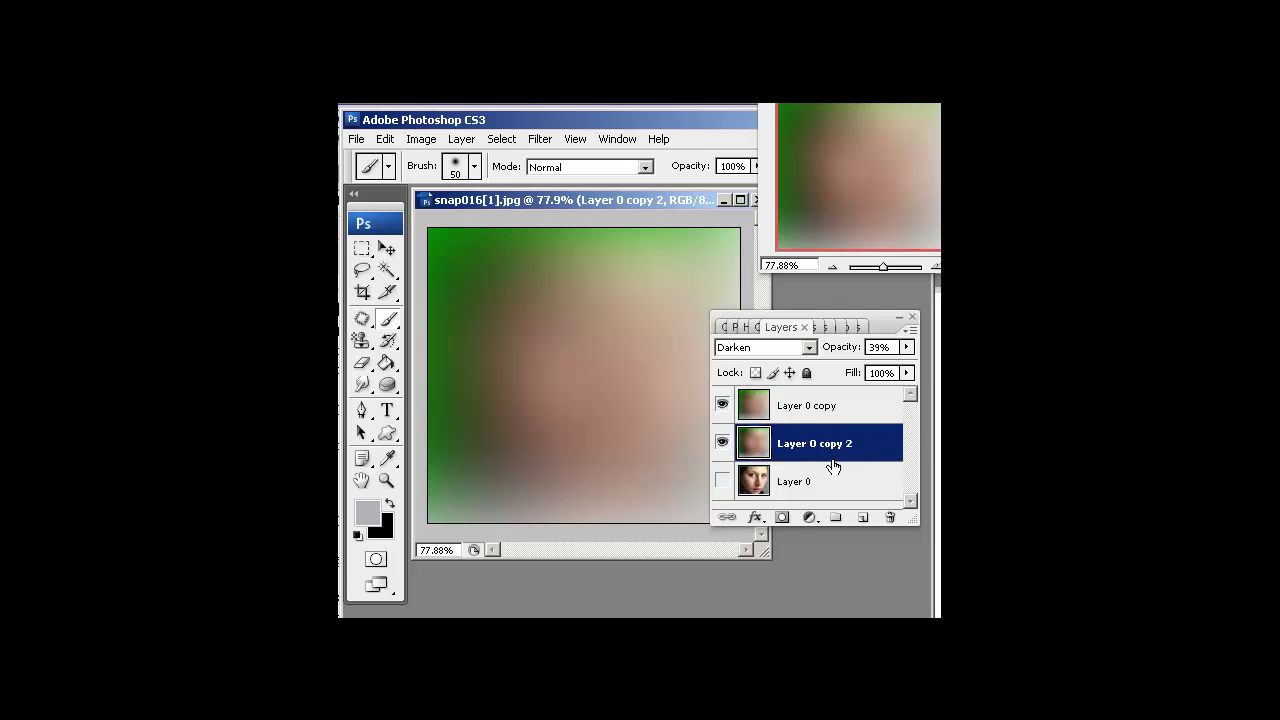
click(818, 410)
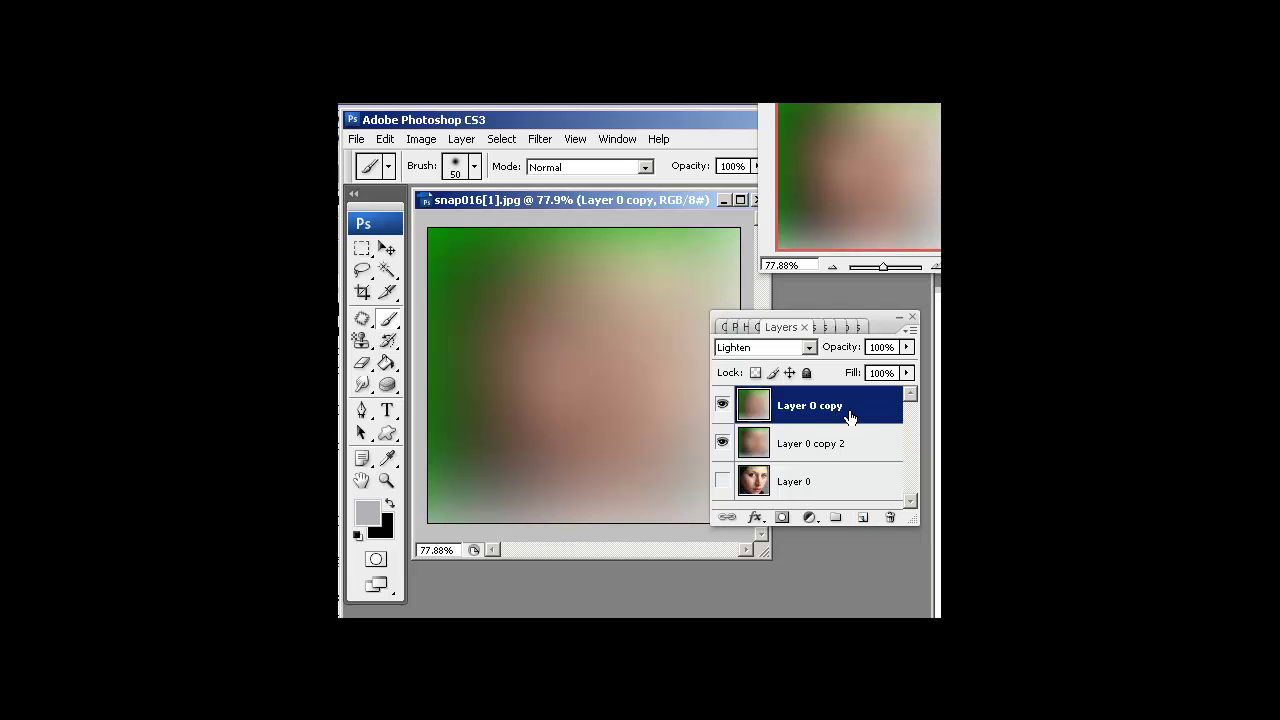
Step: Add a new empty layer above Layer 0 copy and stamp a merged copy of all visible layers into it
click(862, 518)
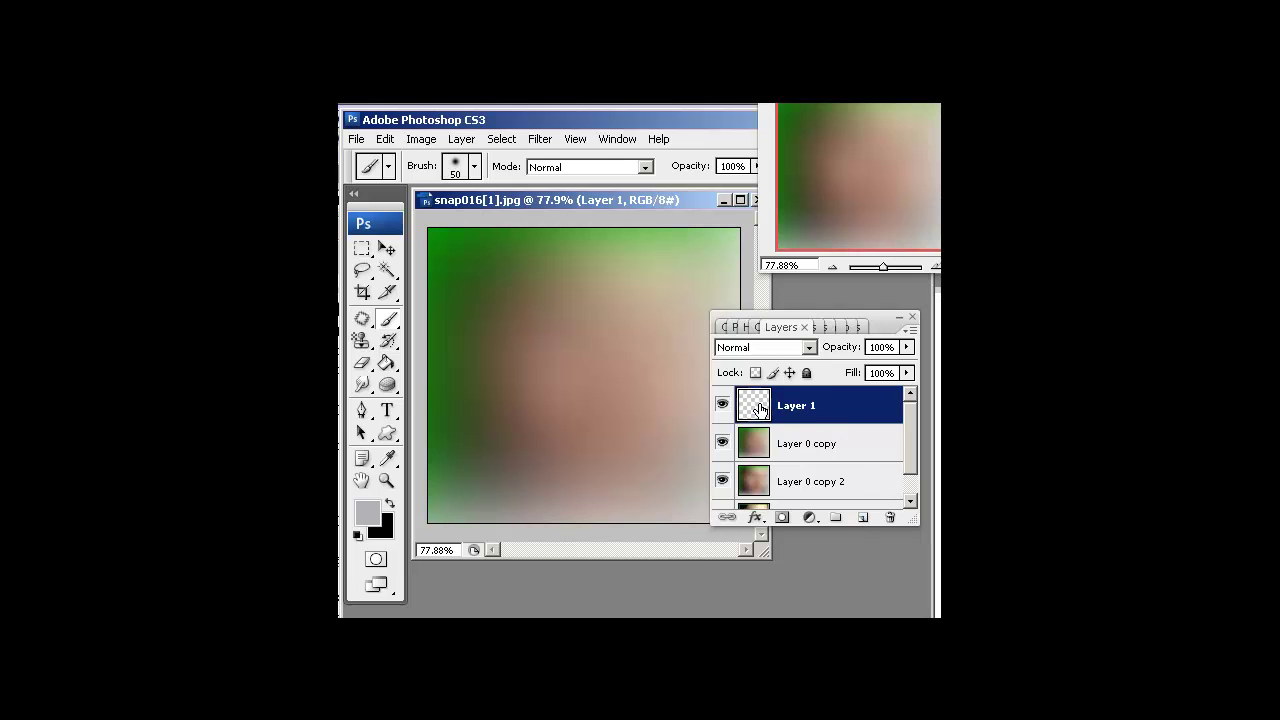
click(461, 139)
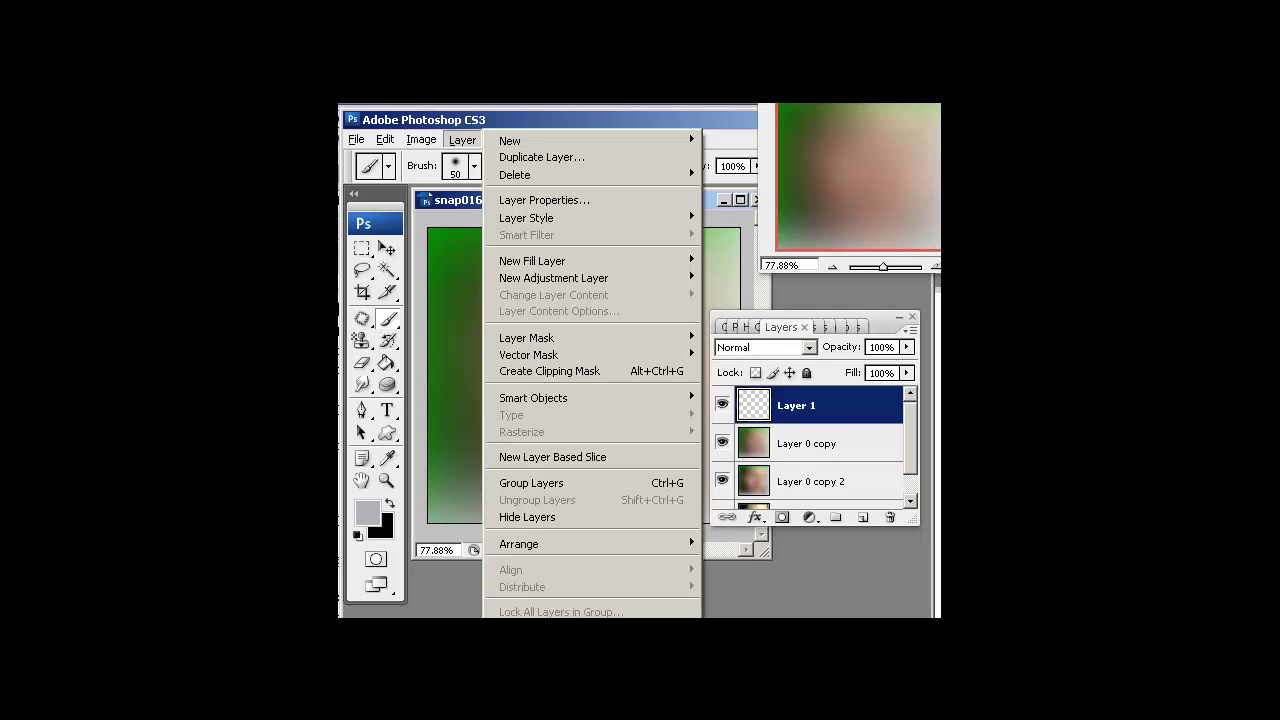
key(ctrl+shift+alt+e)
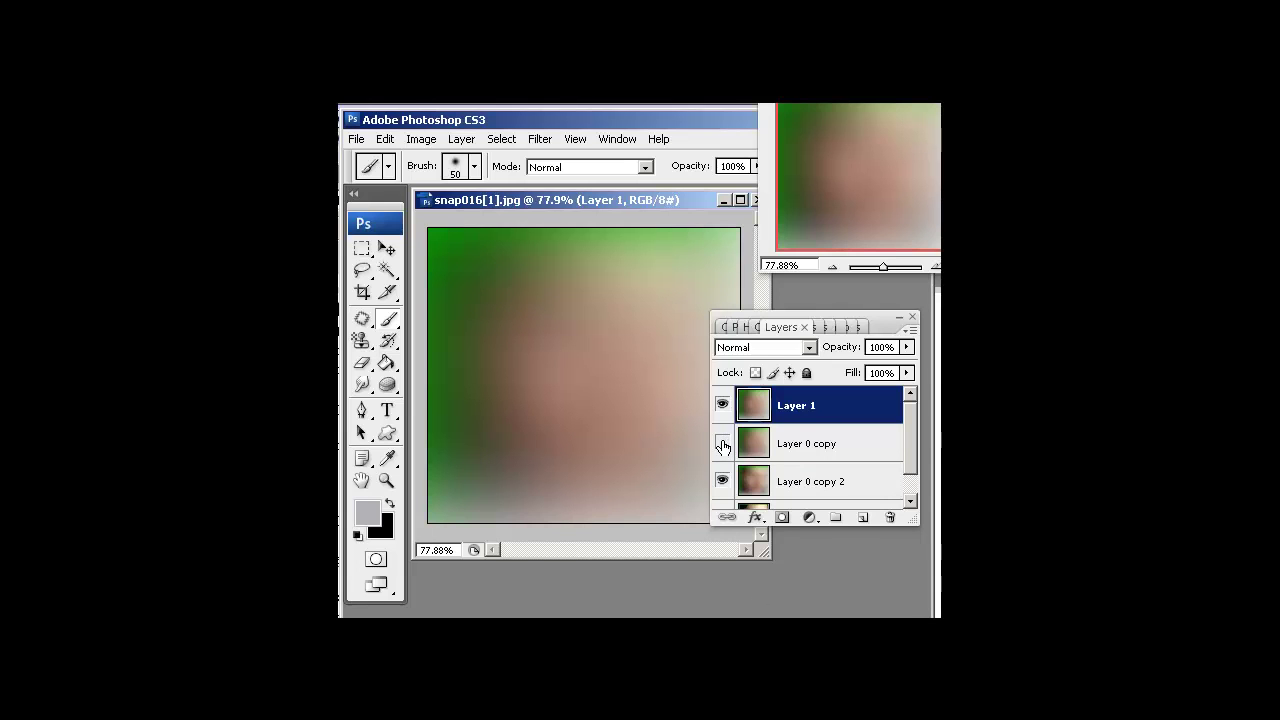
Step: Hide Layer 0 copy and Layer 0 copy 2, and make the original Layer 0 visible again
drag(722, 444, 720, 482)
drag(909, 437, 909, 474)
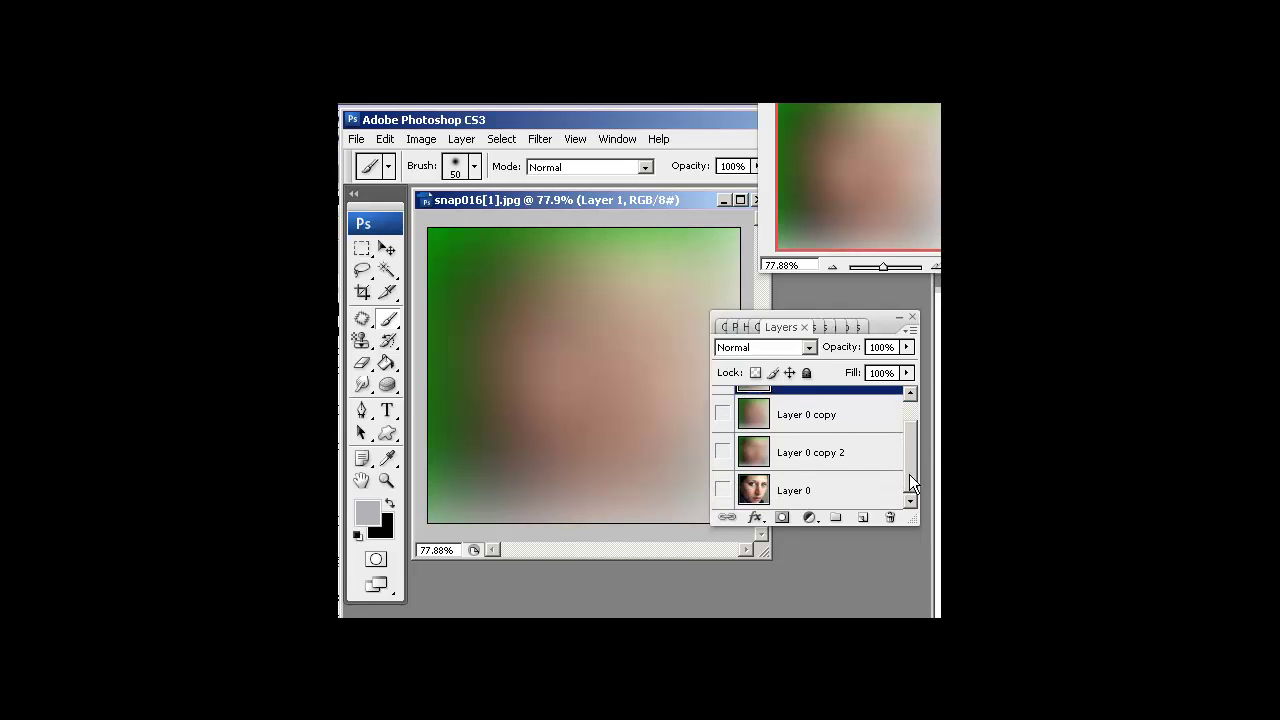
click(722, 491)
Step: Move Layer 0 up the stack to directly beneath Layer 1 and make Layer 1 the active layer
drag(848, 500, 835, 405)
drag(909, 463, 910, 456)
click(814, 405)
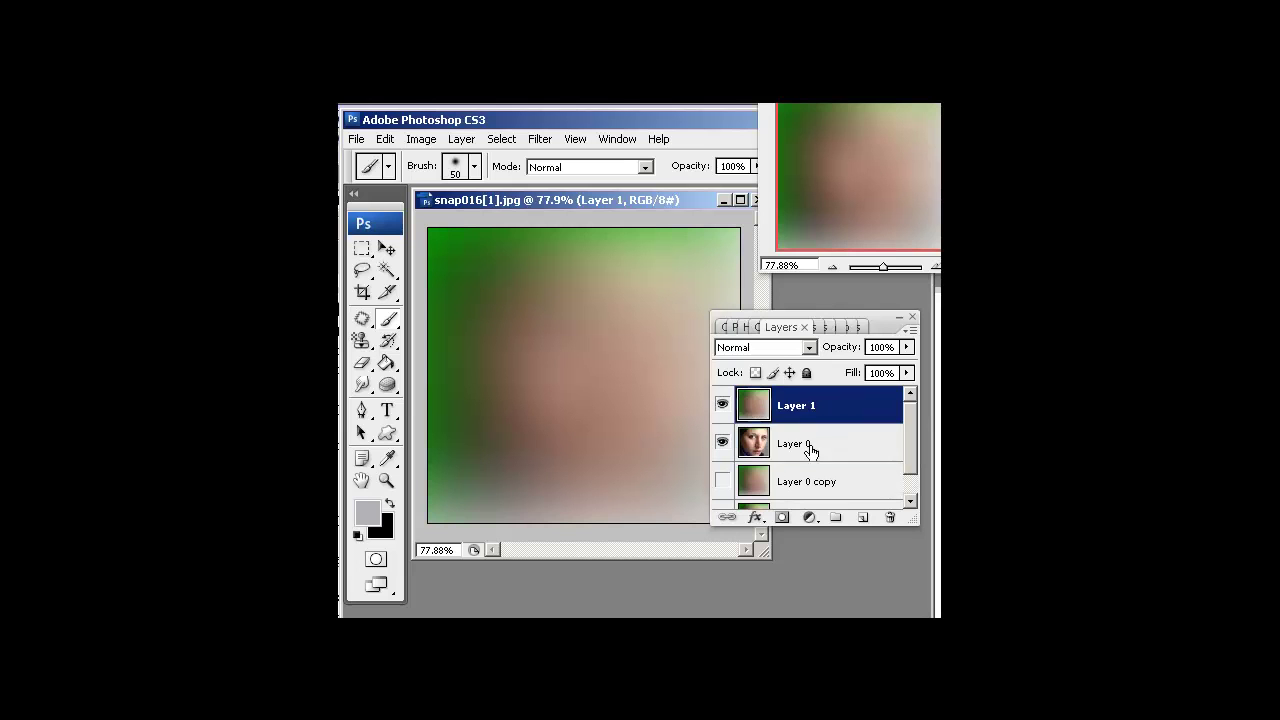
click(810, 450)
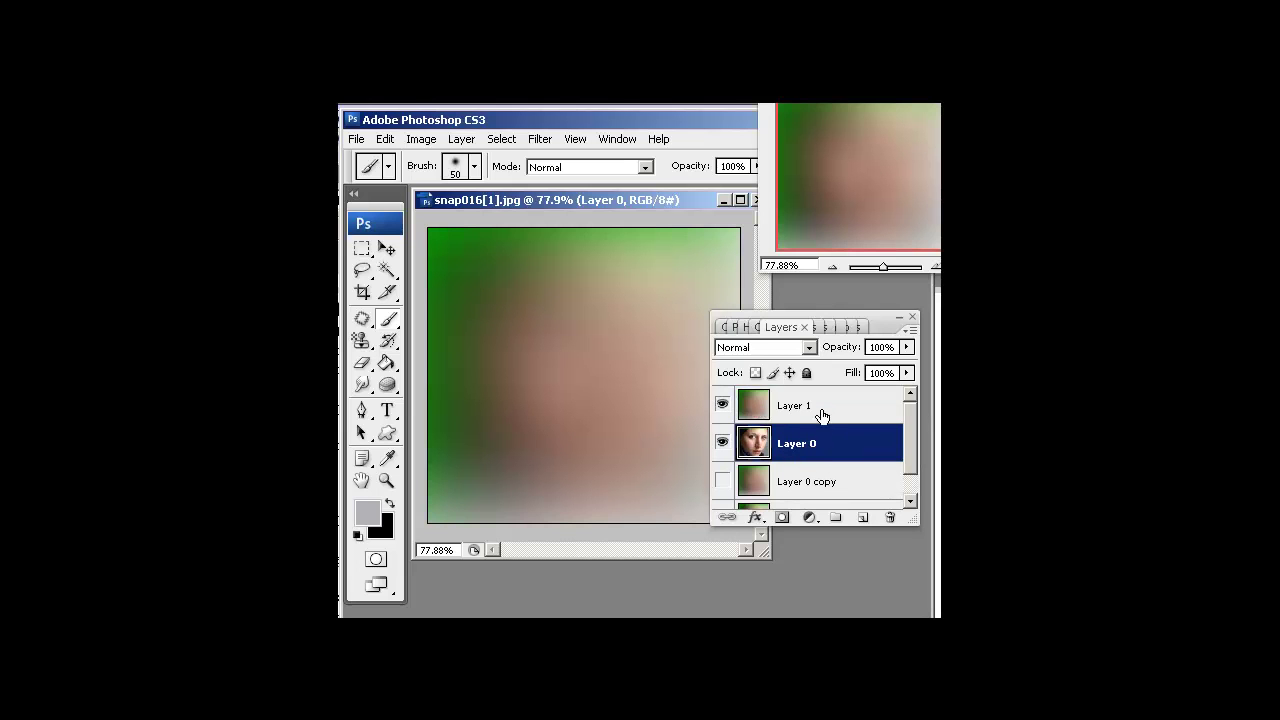
click(821, 414)
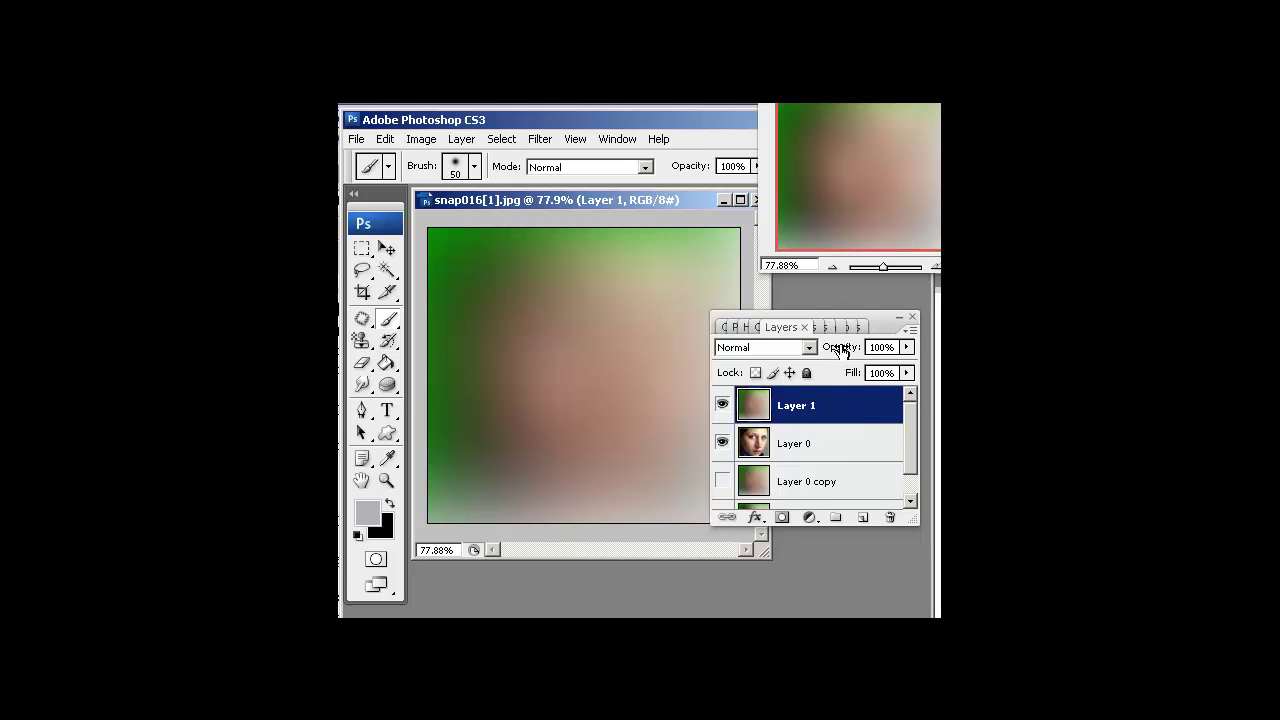
Step: Lower the opacity of Layer 1 to 41% and add a white layer mask to it
drag(840, 351, 781, 345)
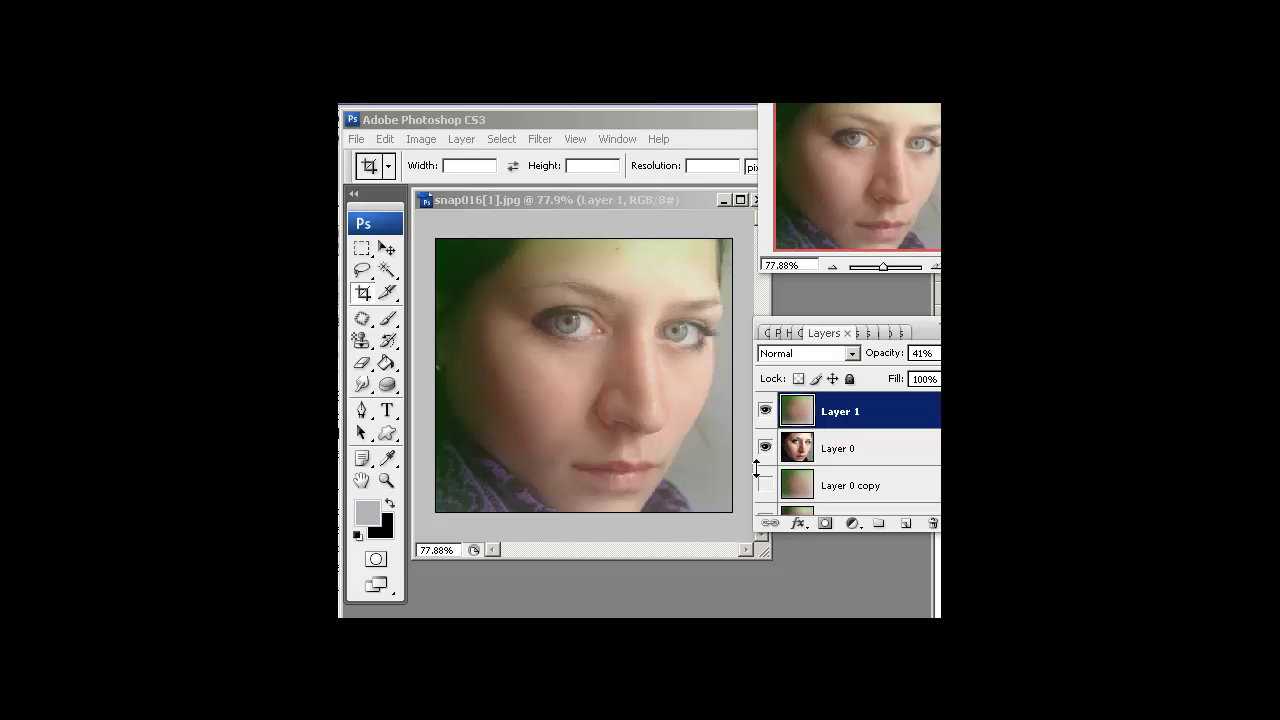
click(829, 532)
click(826, 525)
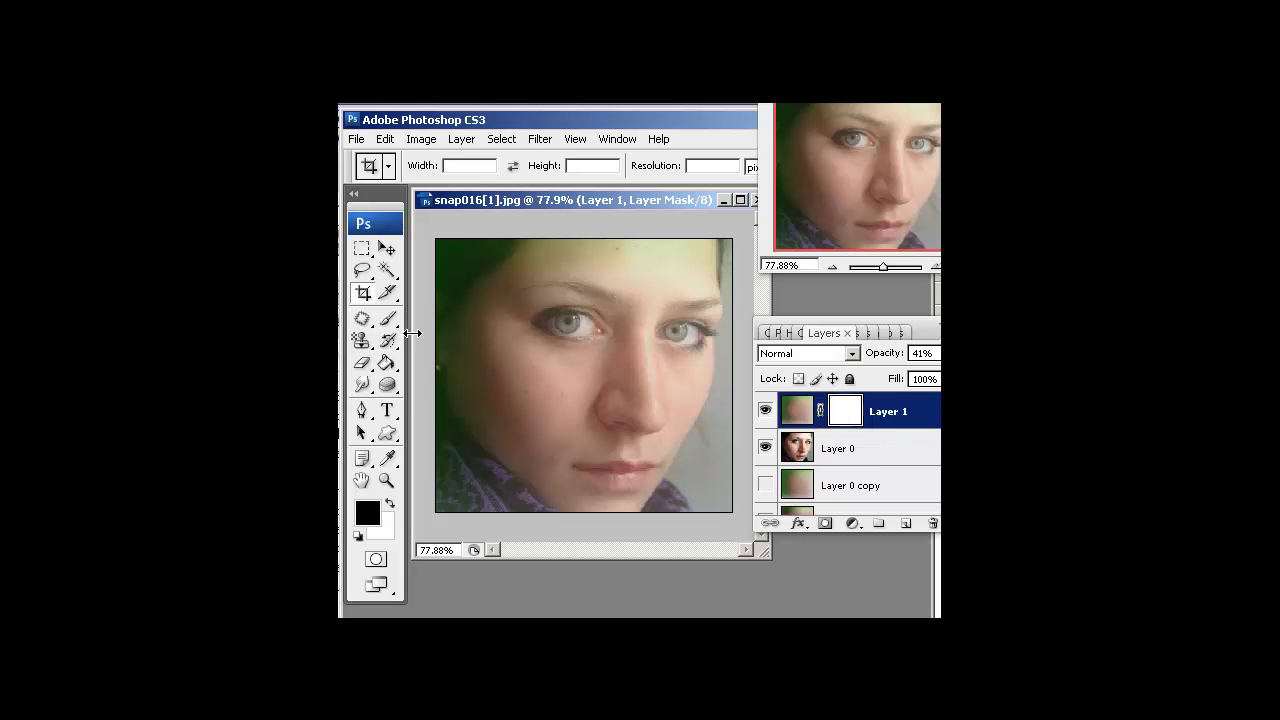
Step: Paint black over both eyes on Layer 1's mask with a reduced soft brush to bring back their sharp detail
click(389, 320)
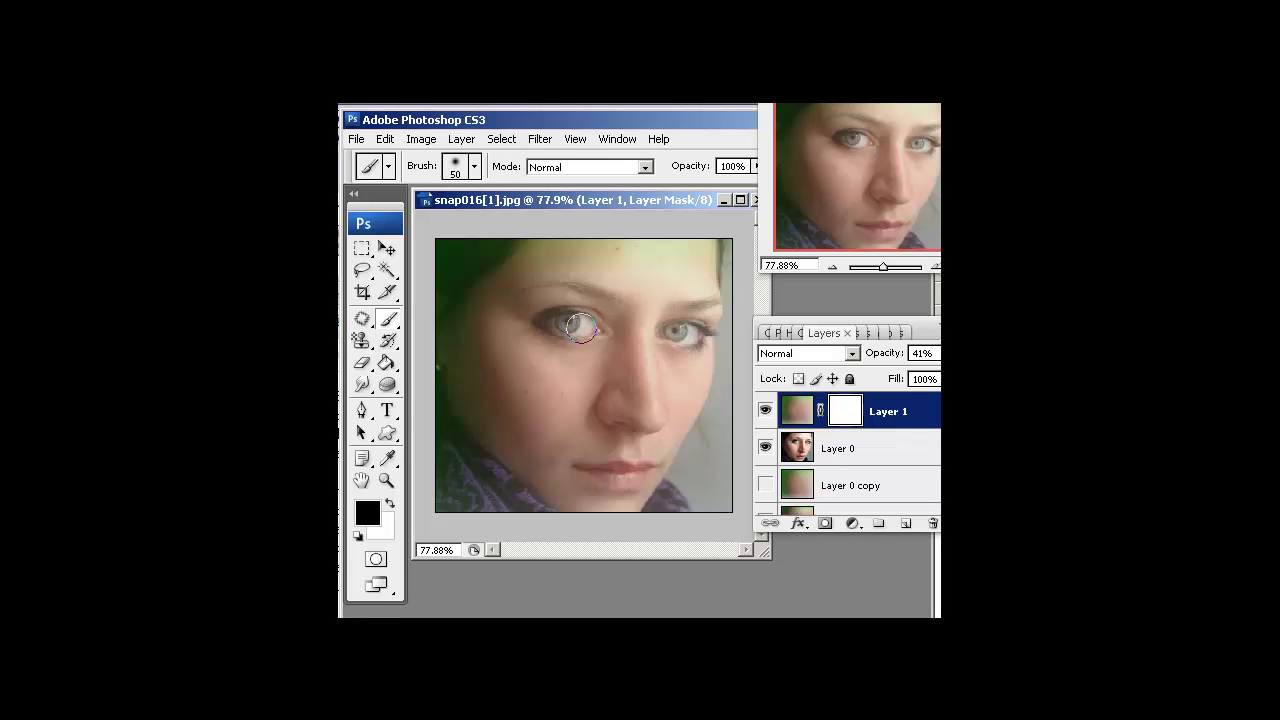
key(bracketleft)
key(bracketleft)
mouse_move(589, 327)
mouse_down()
mouse_move(550, 322)
mouse_move(597, 328)
mouse_move(550, 325)
mouse_move(580, 322)
mouse_up()
mouse_move(696, 334)
mouse_down()
mouse_move(670, 335)
mouse_move(704, 332)
mouse_move(688, 330)
mouse_up()
Step: Mask out the eyebrows, nostril edges and lips on Layer 1 with a 15 px black brush
key(bracketleft)
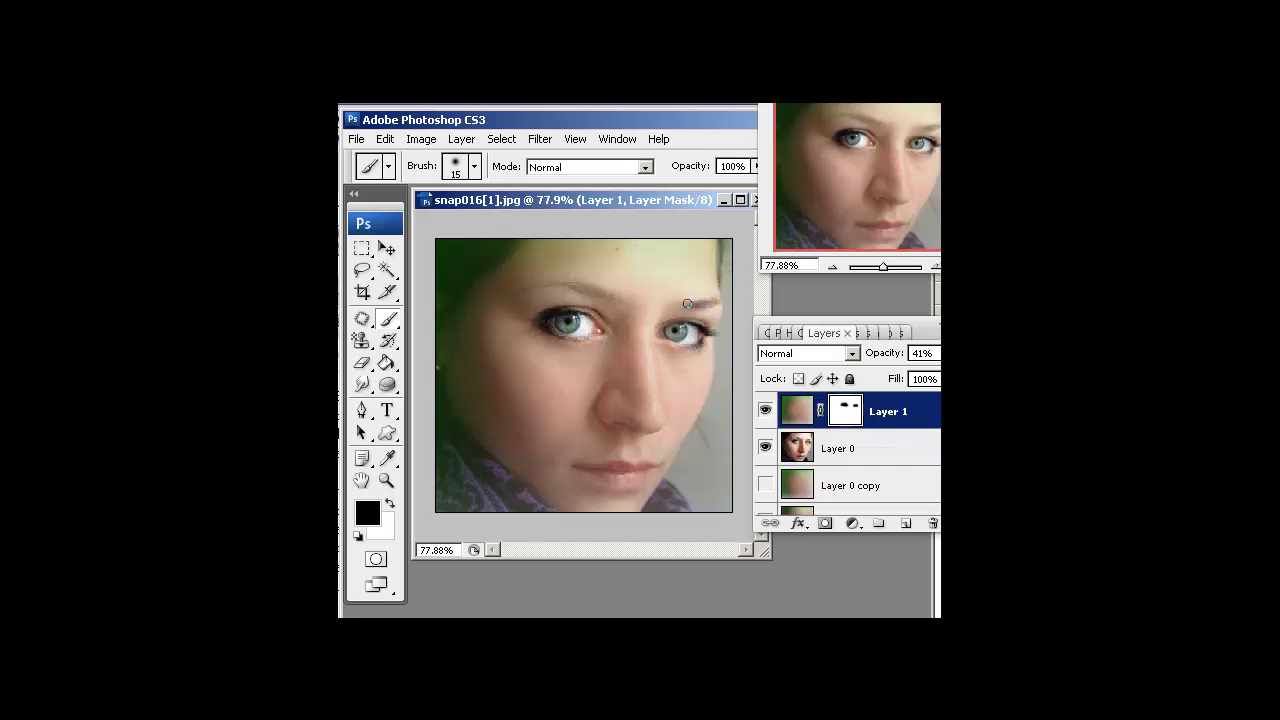
drag(709, 300, 715, 303)
drag(609, 422, 610, 411)
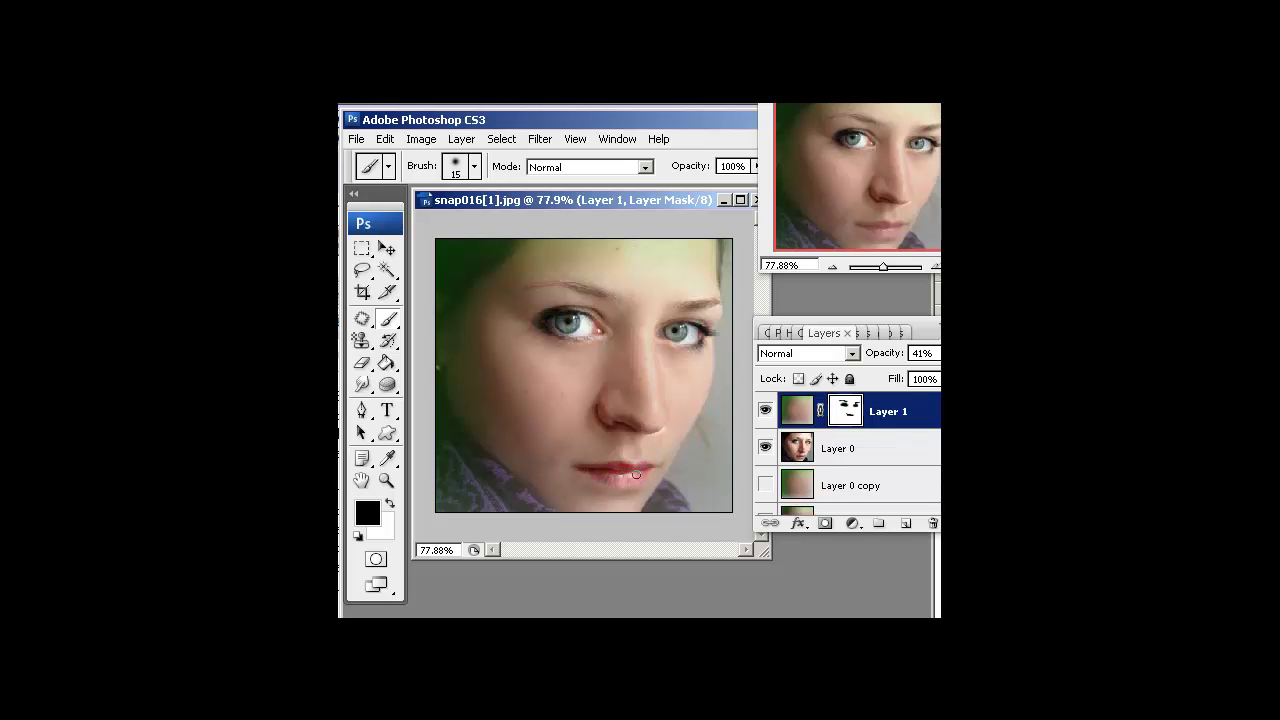
drag(633, 481, 585, 480)
Step: Mask out the scarf with a 40 px black brush, and the background and hair around the face with a 60 px brush
key(bracketright)
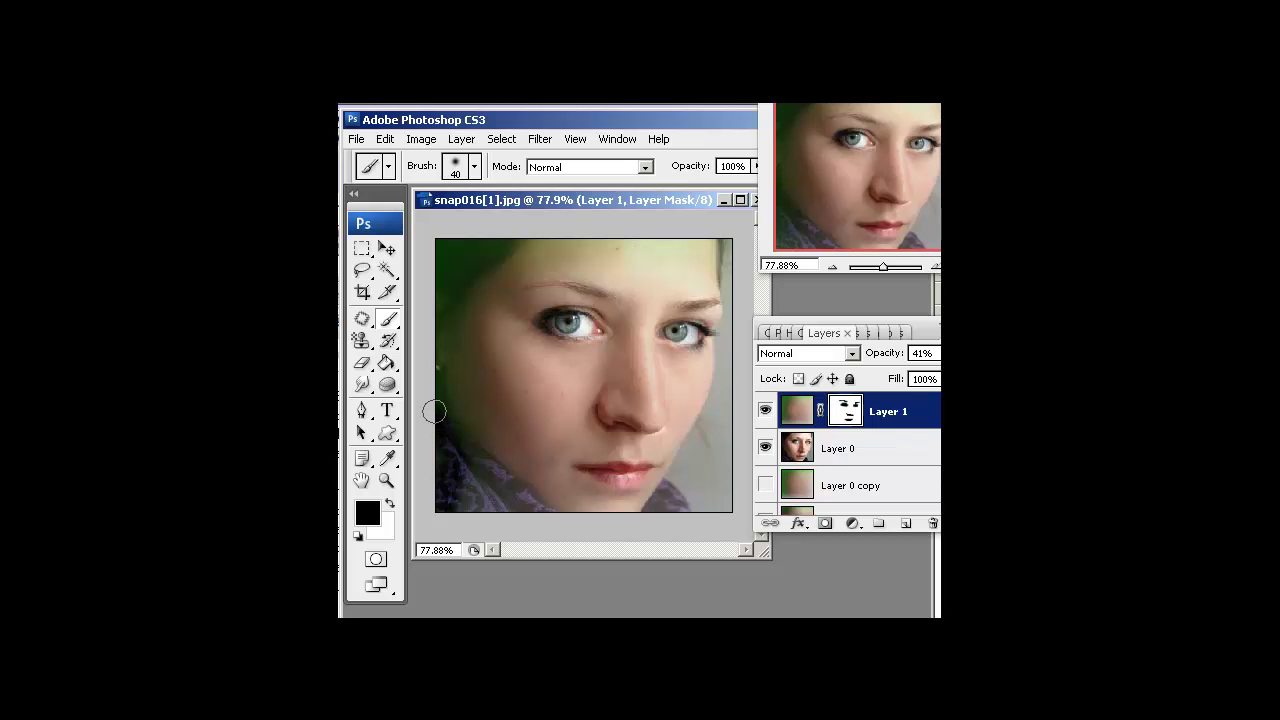
mouse_move(447, 431)
mouse_down()
mouse_move(488, 489)
mouse_move(483, 471)
mouse_move(546, 521)
mouse_move(492, 476)
mouse_move(475, 507)
mouse_move(434, 501)
mouse_move(471, 460)
mouse_move(436, 478)
mouse_move(450, 470)
mouse_move(445, 445)
mouse_move(479, 500)
mouse_up()
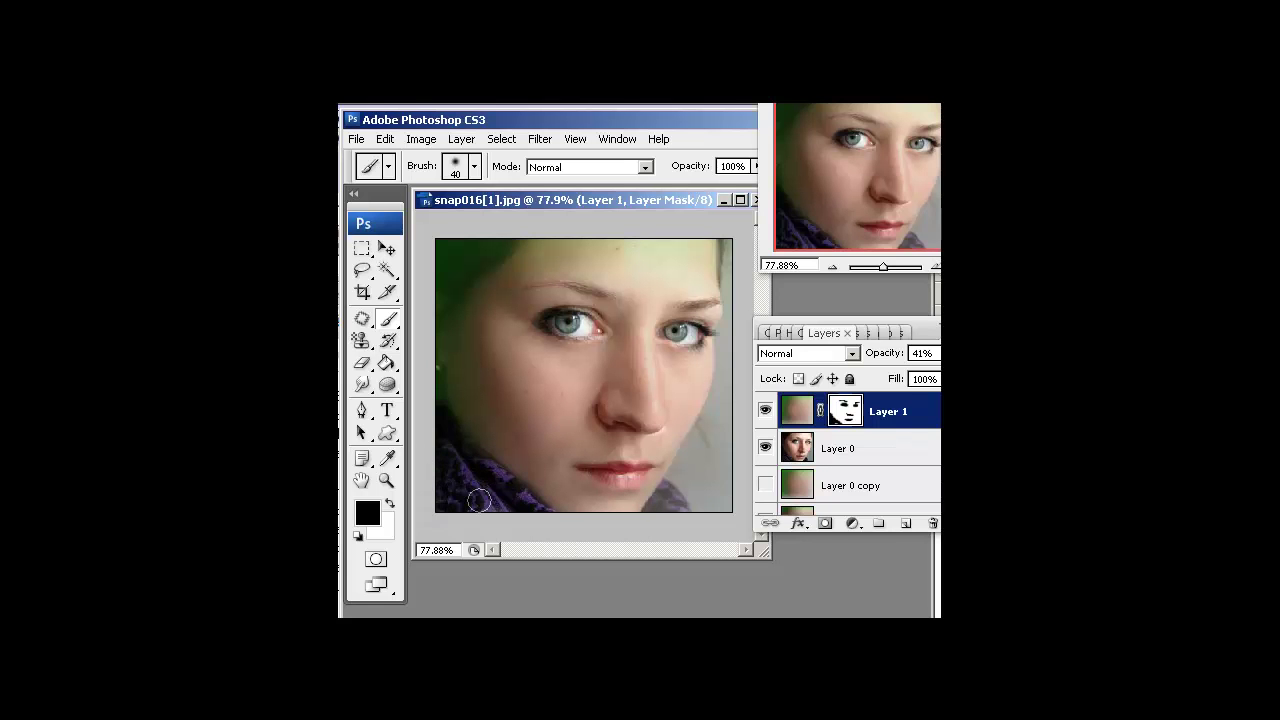
mouse_move(677, 501)
mouse_down()
mouse_move(724, 474)
mouse_move(705, 508)
mouse_move(719, 456)
mouse_up()
key(bracketright)
key(bracketright)
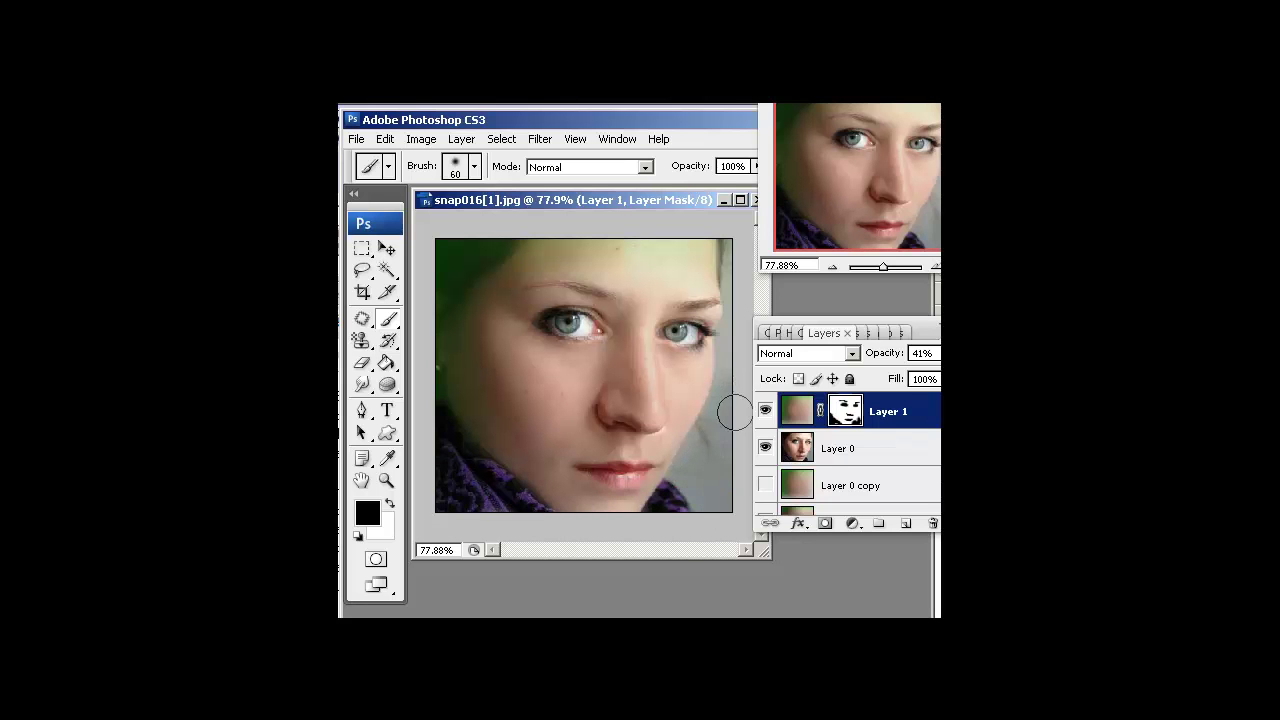
mouse_move(737, 394)
mouse_down()
mouse_move(737, 262)
mouse_move(723, 245)
mouse_up()
mouse_move(451, 240)
mouse_down()
mouse_move(443, 257)
mouse_move(500, 240)
mouse_move(425, 318)
mouse_move(409, 386)
mouse_move(465, 478)
mouse_move(463, 510)
mouse_up()
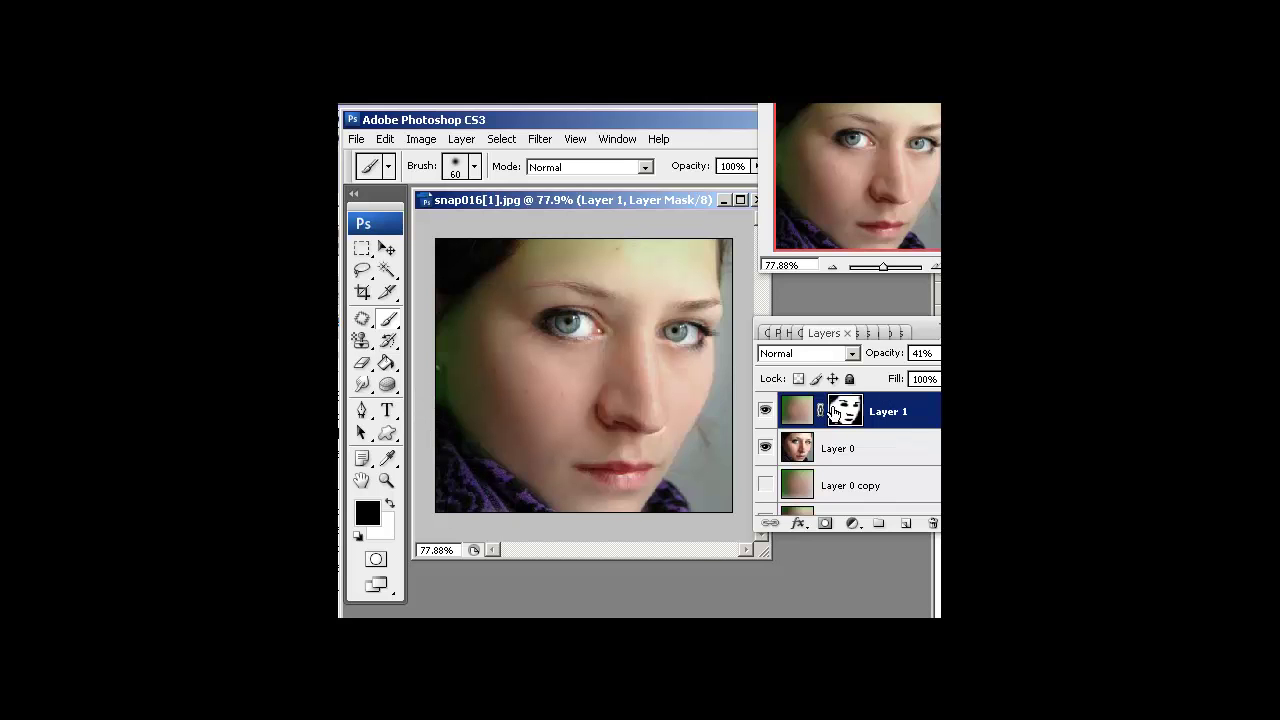
Step: Toggle the visibility of Layer 1 to compare the masked skin smoothing with the original photo
click(766, 413)
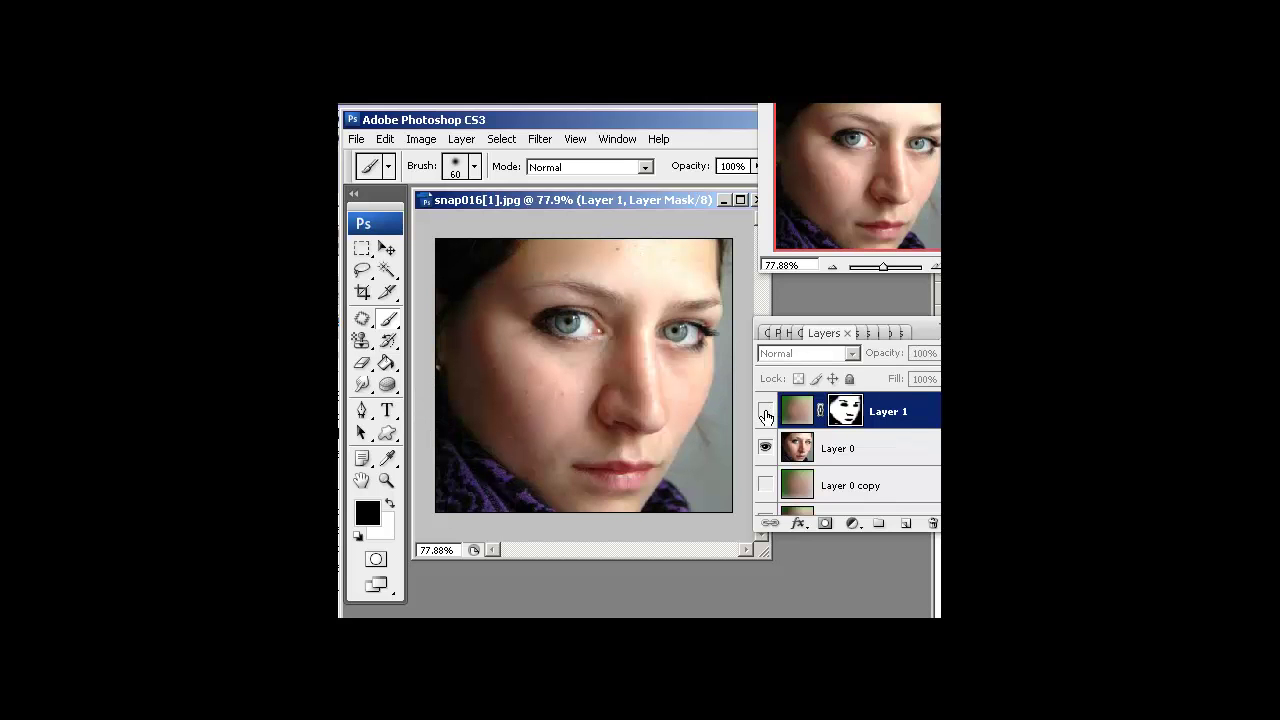
click(766, 413)
click(766, 413)
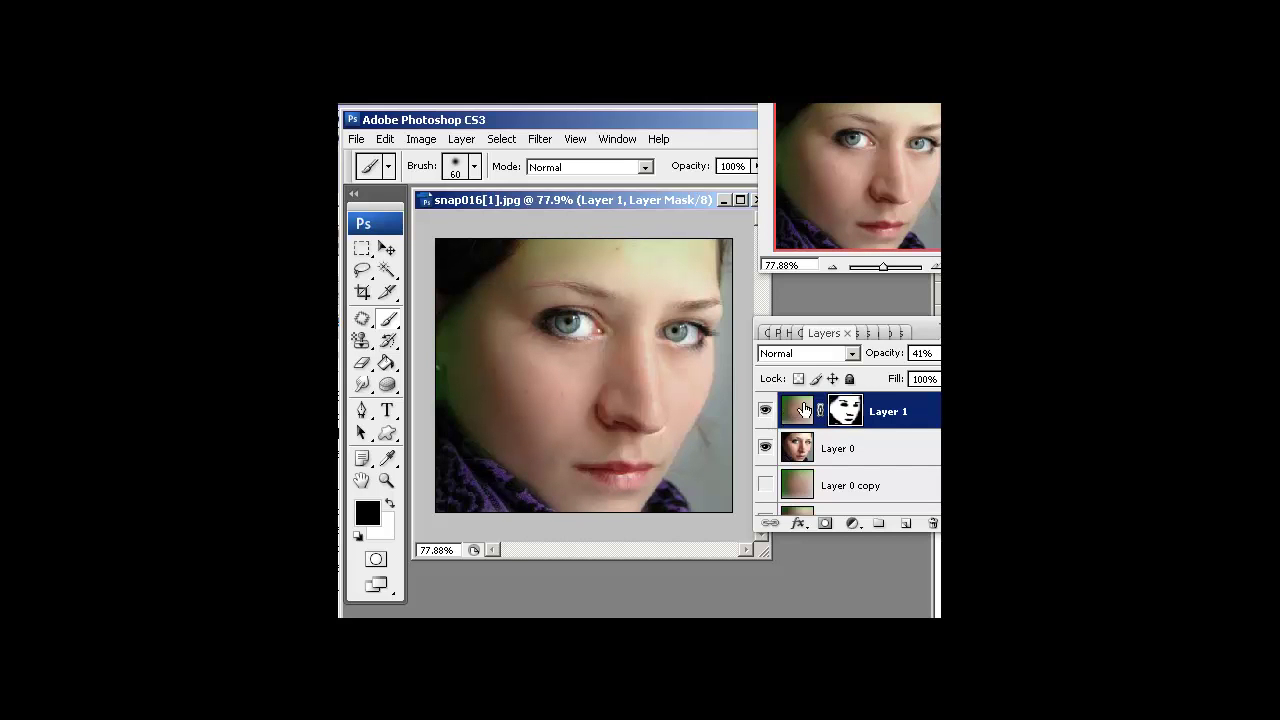
Step: Target Layer 1's image instead of its mask and set the Greens saturation to -100 in a Hue/Saturation adjustment
click(900, 410)
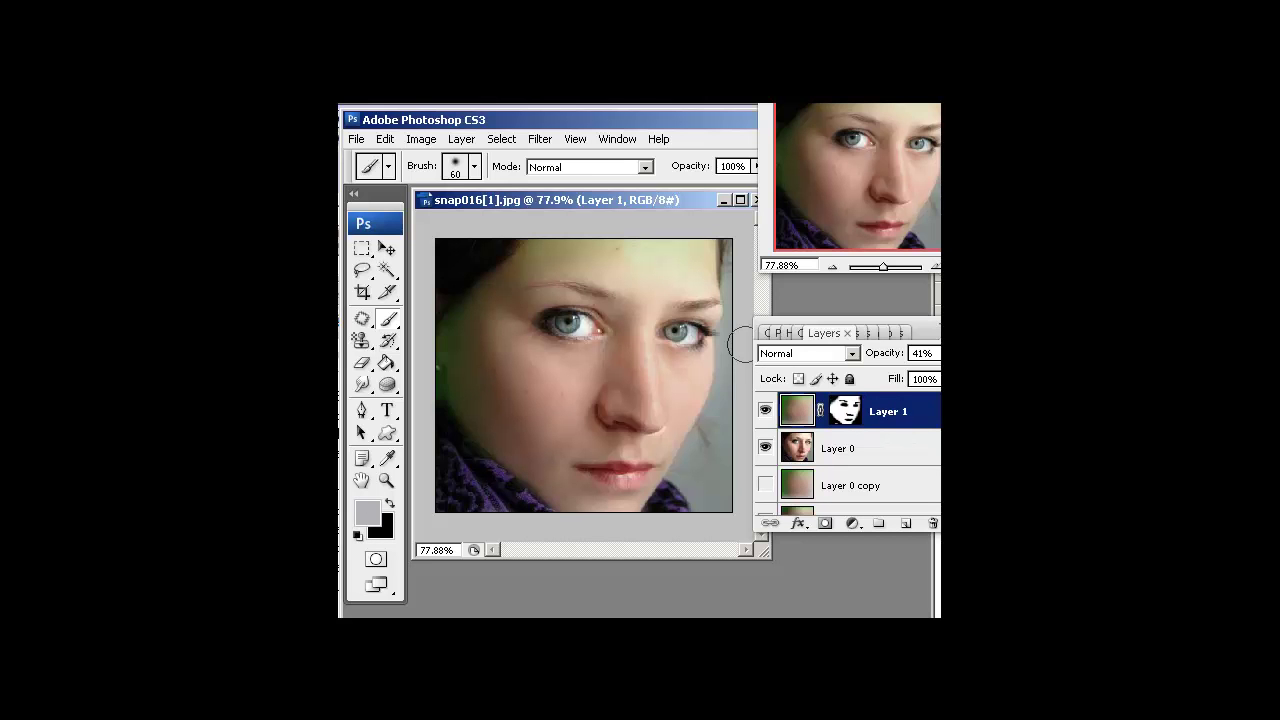
click(421, 143)
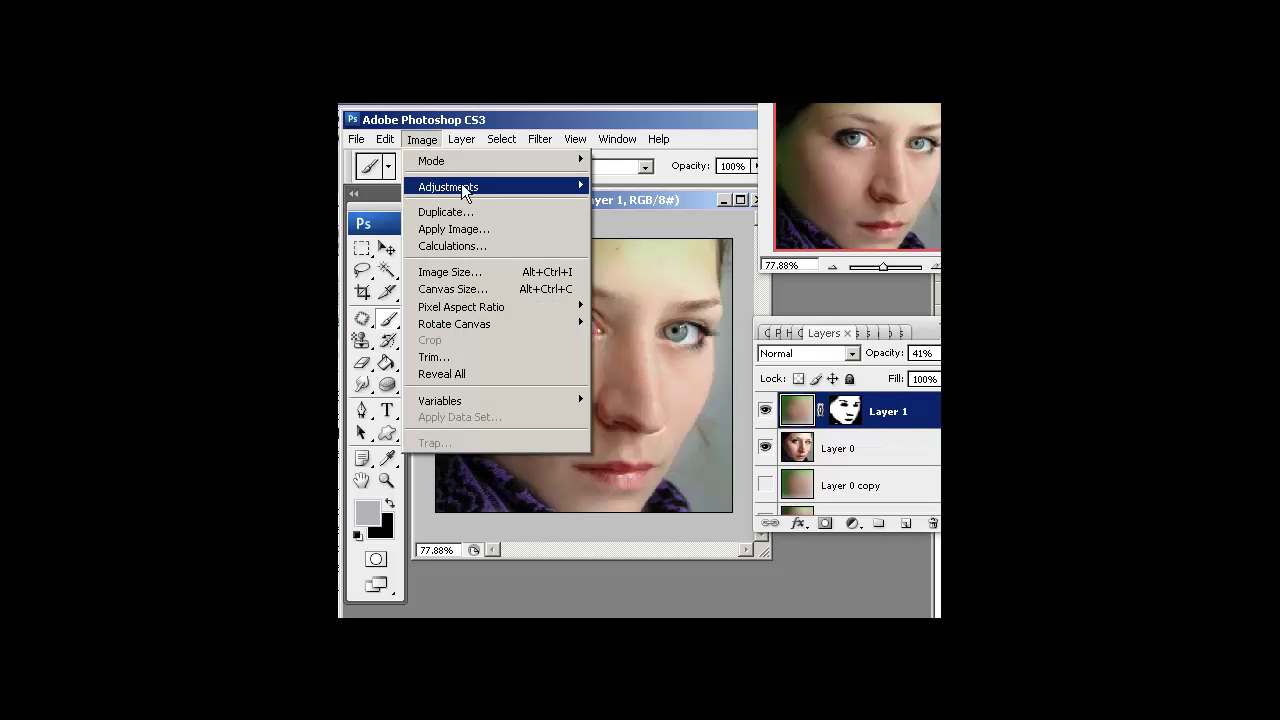
mouse_move(448, 186)
click(635, 331)
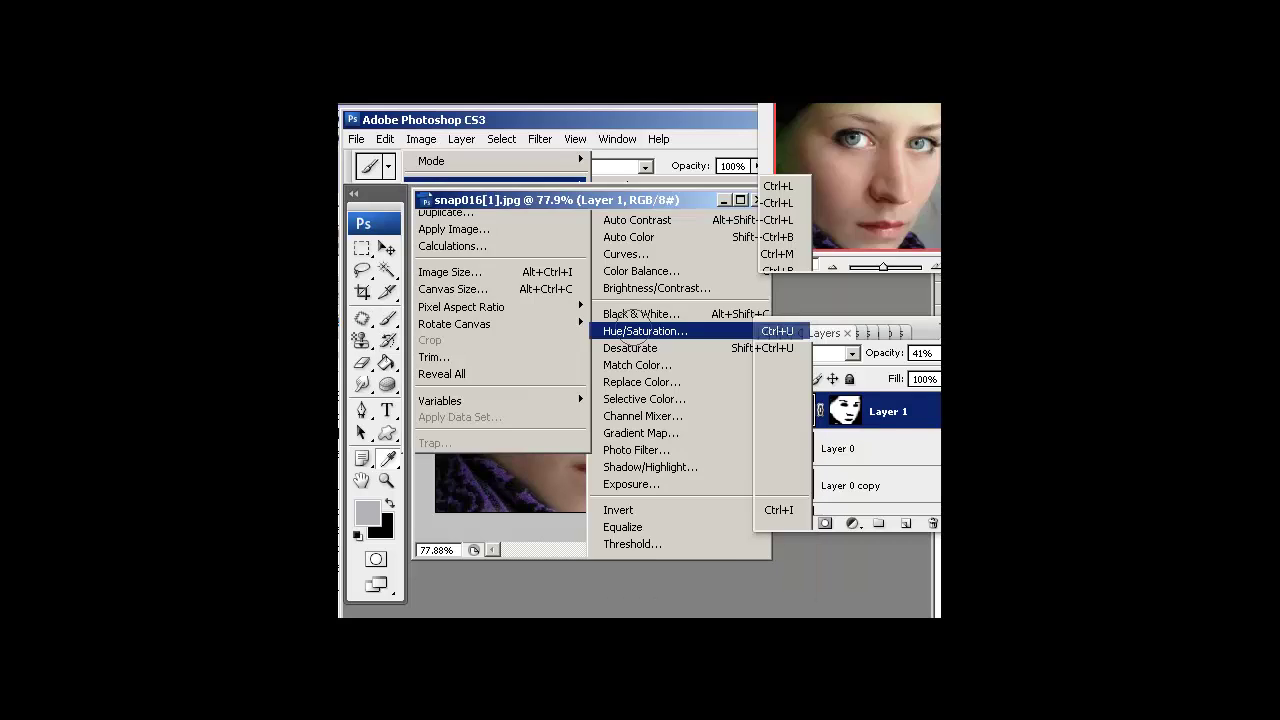
drag(900, 45, 797, 150)
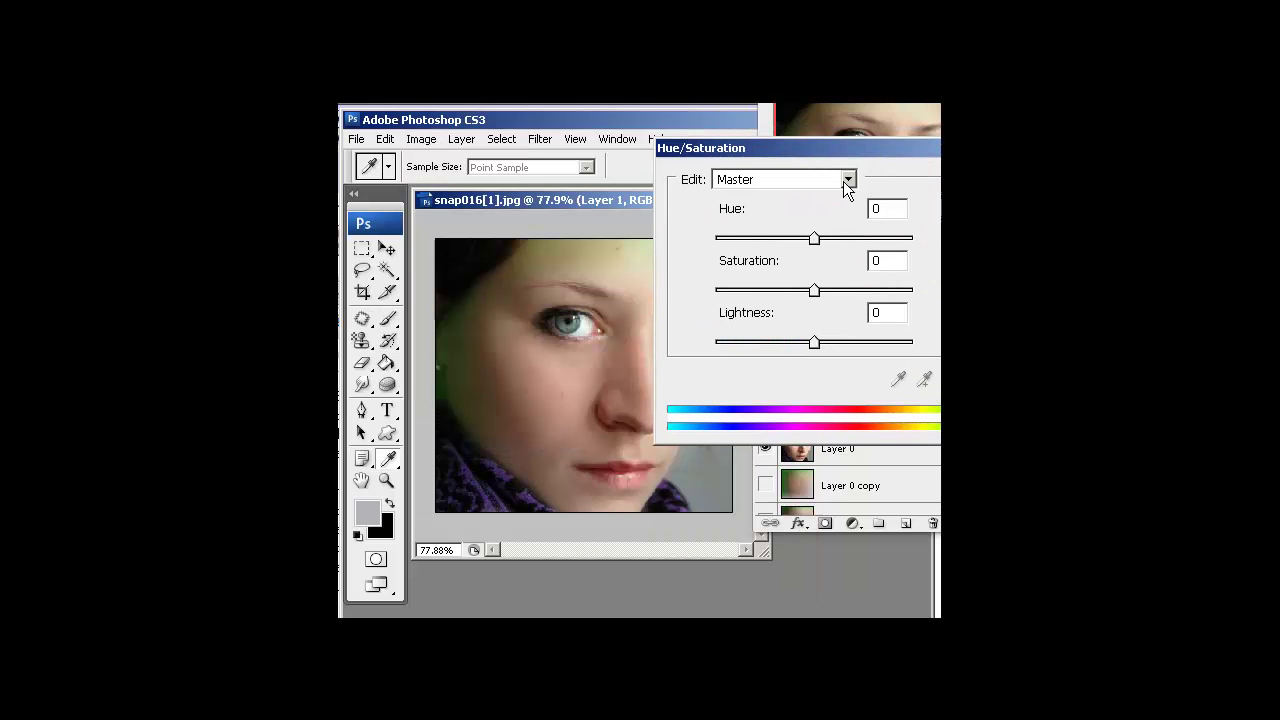
click(845, 180)
click(800, 247)
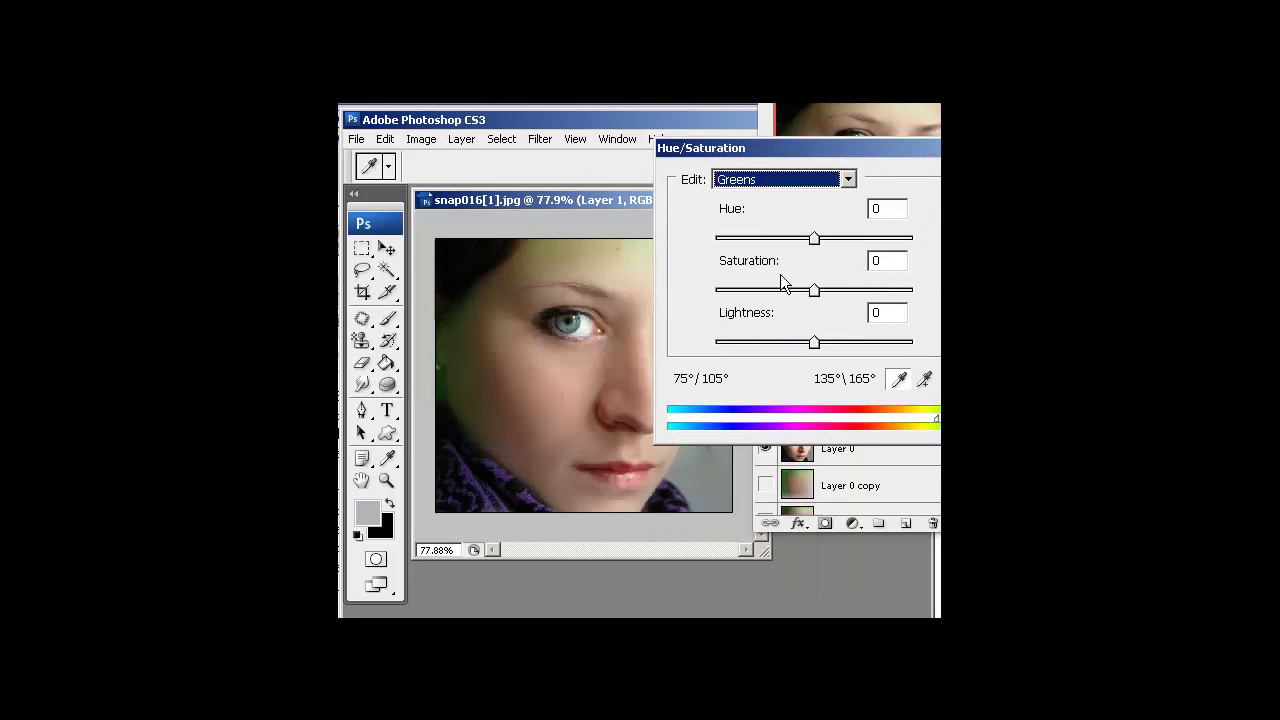
drag(814, 289, 715, 291)
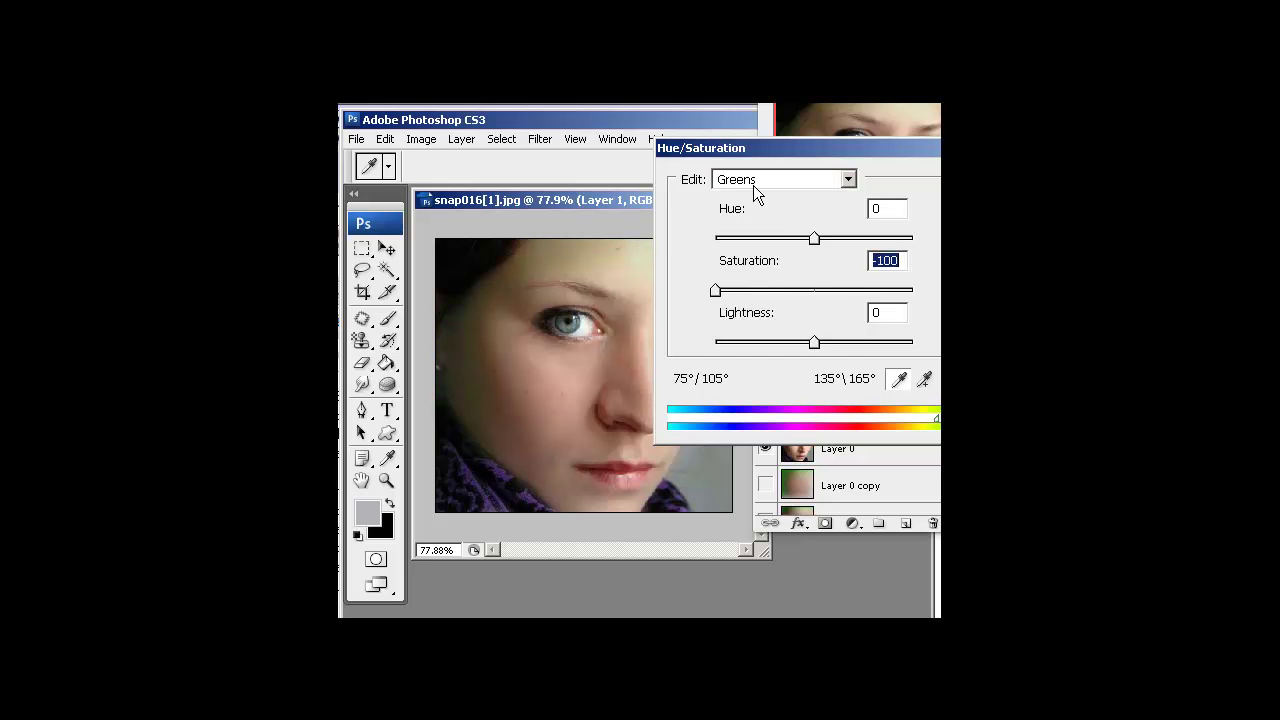
drag(791, 148, 776, 145)
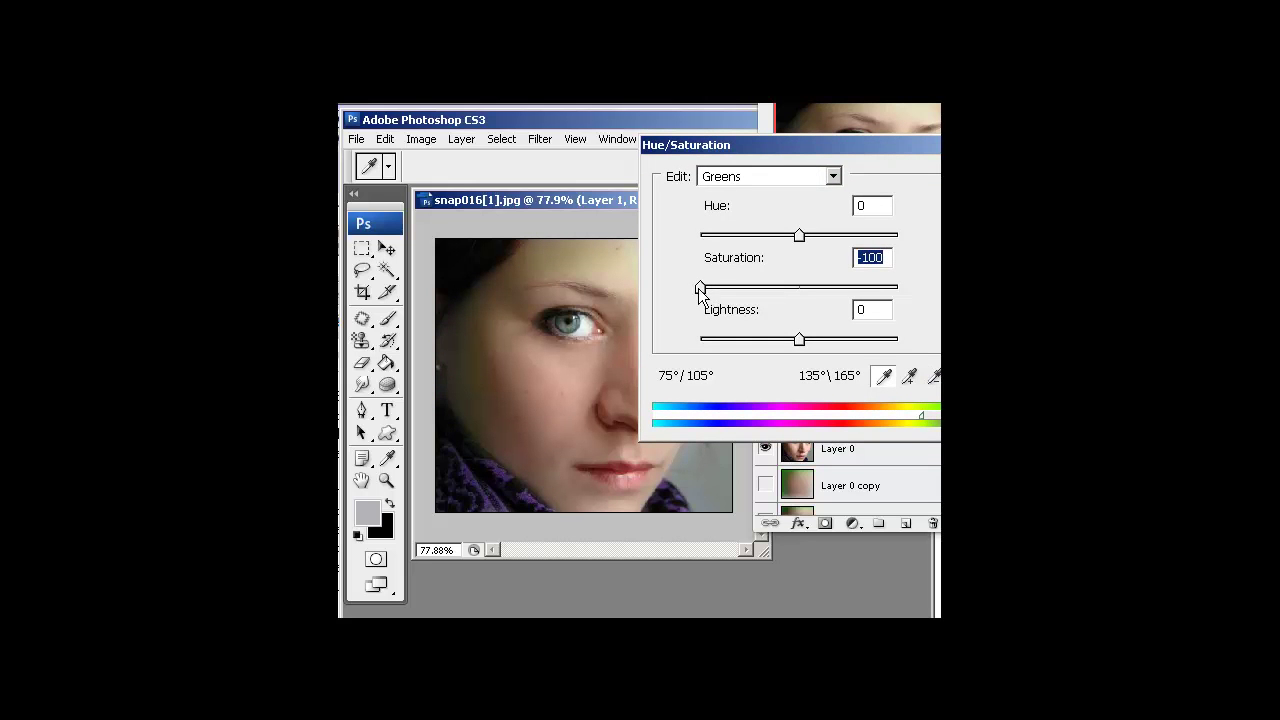
Step: Set the Cyans saturation to -100, apply the Hue/Saturation adjustment, and compare the photo with Layer 1 hidden and shown
click(834, 177)
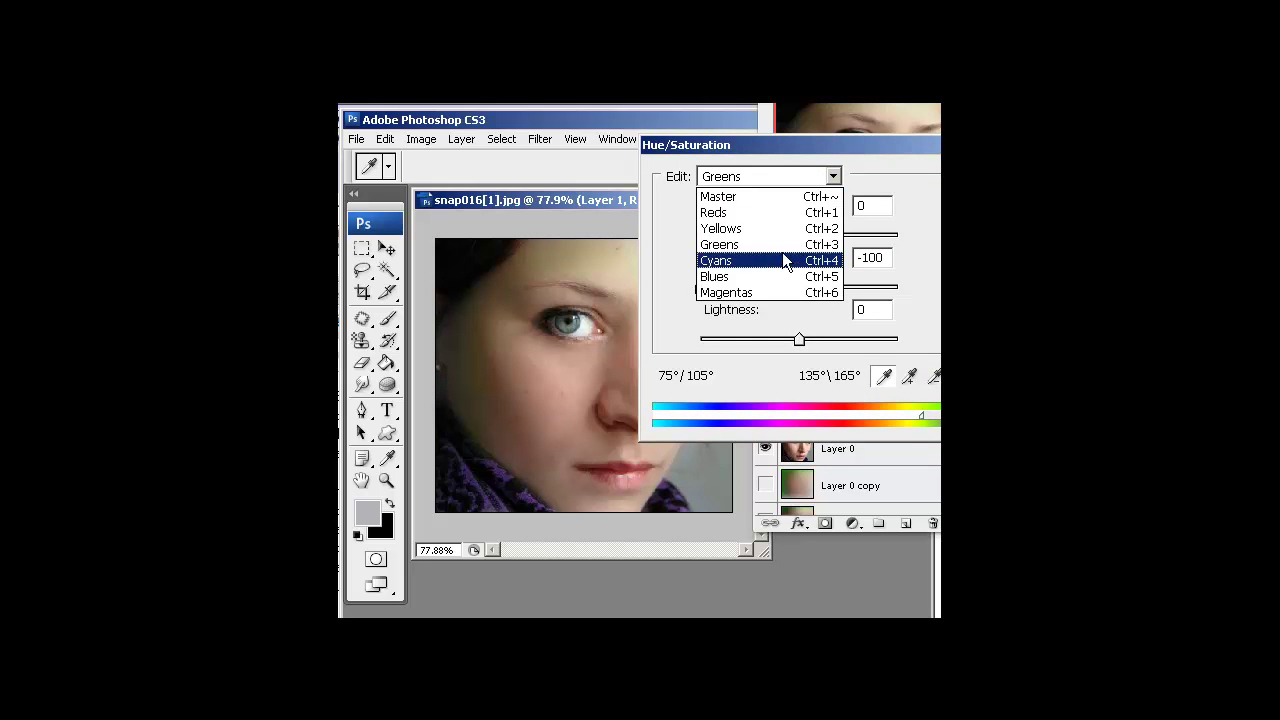
click(781, 256)
drag(797, 286, 700, 289)
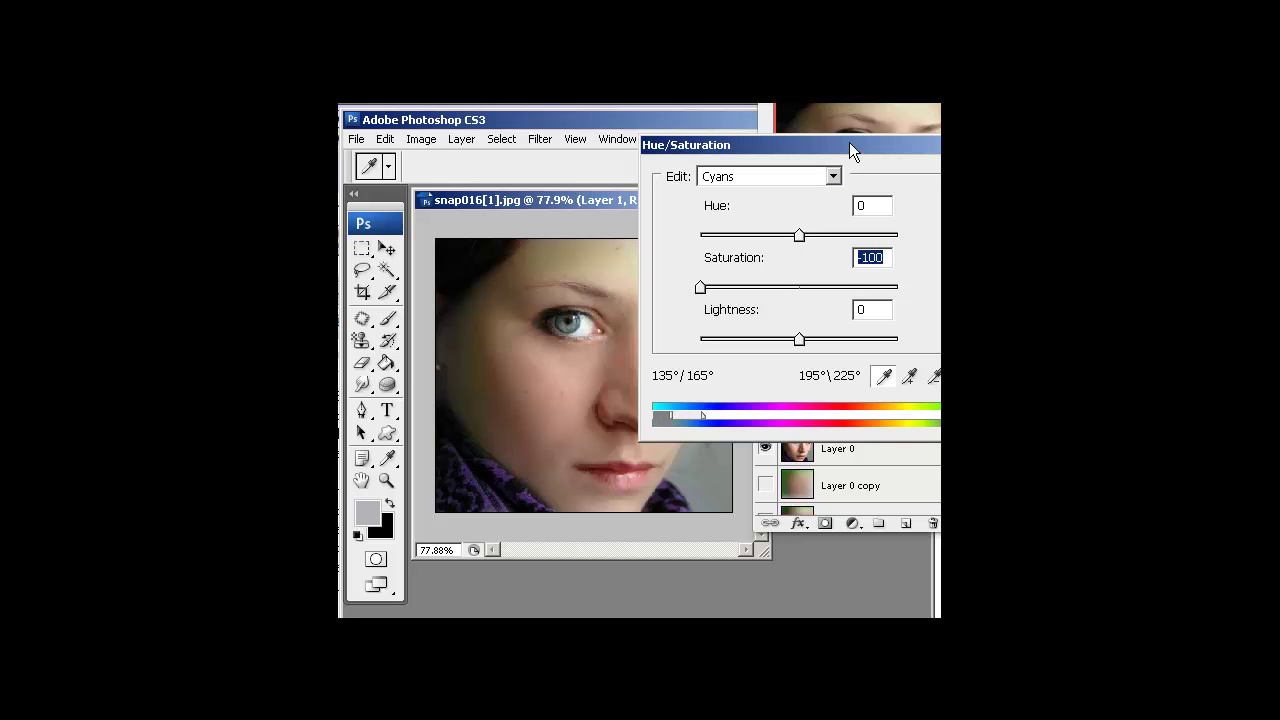
drag(849, 142, 737, 148)
click(862, 187)
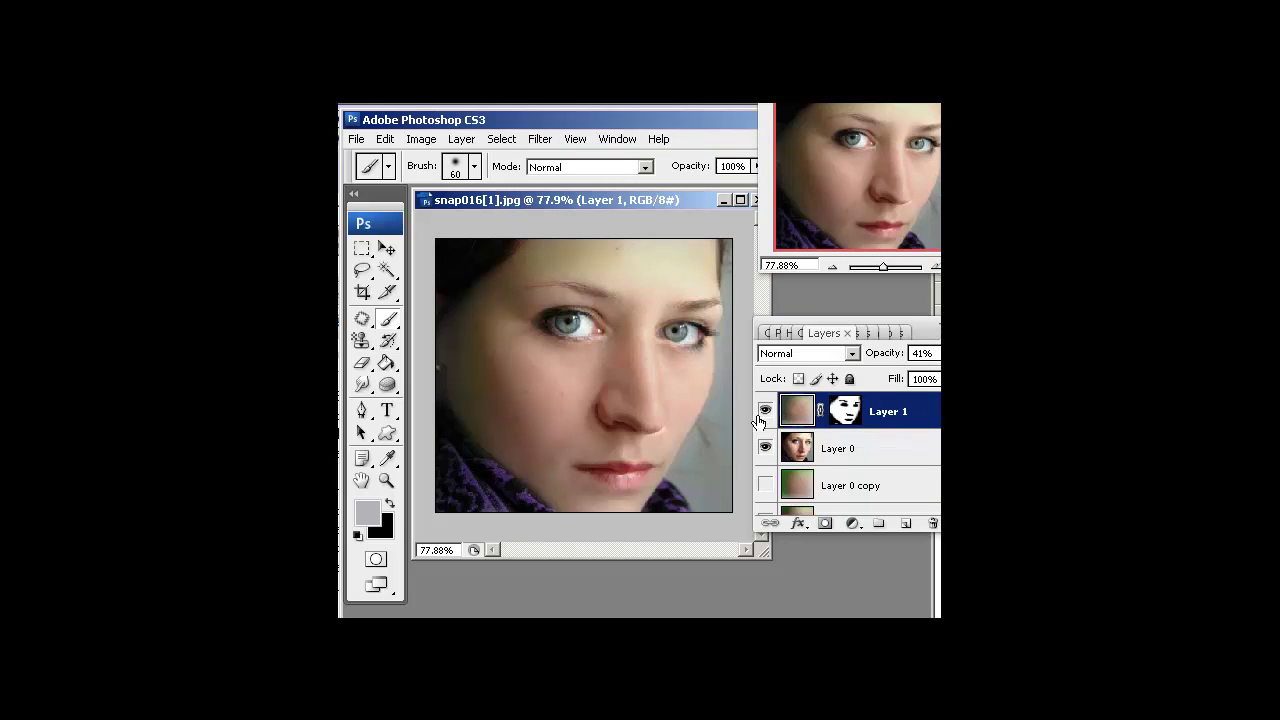
click(765, 411)
click(765, 411)
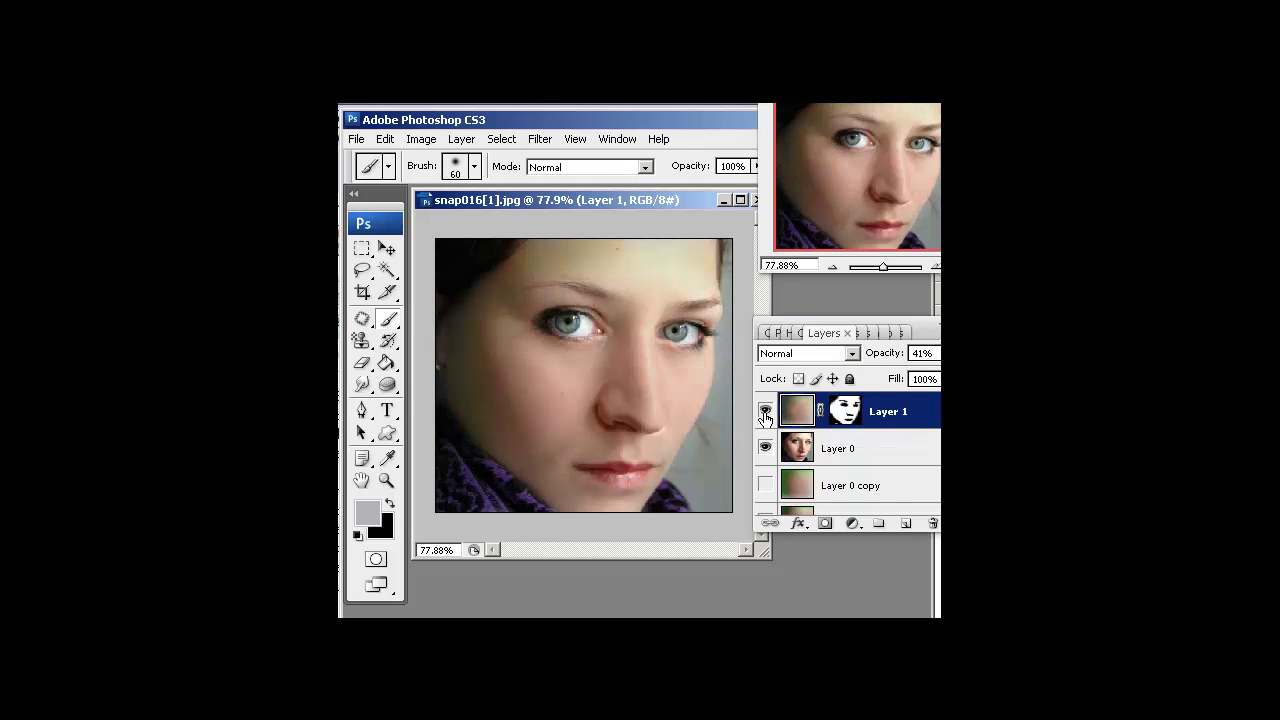